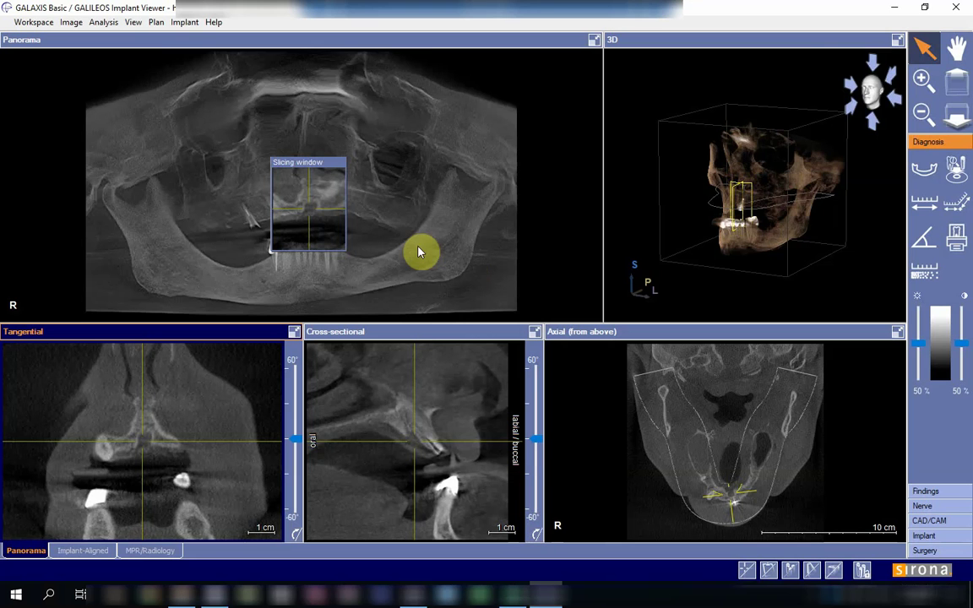
# Step: Drag the Panorama slicing window over the patient's right upper molars and sinus
pyautogui.moveTo(336, 164); pyautogui.dragTo(230, 183)
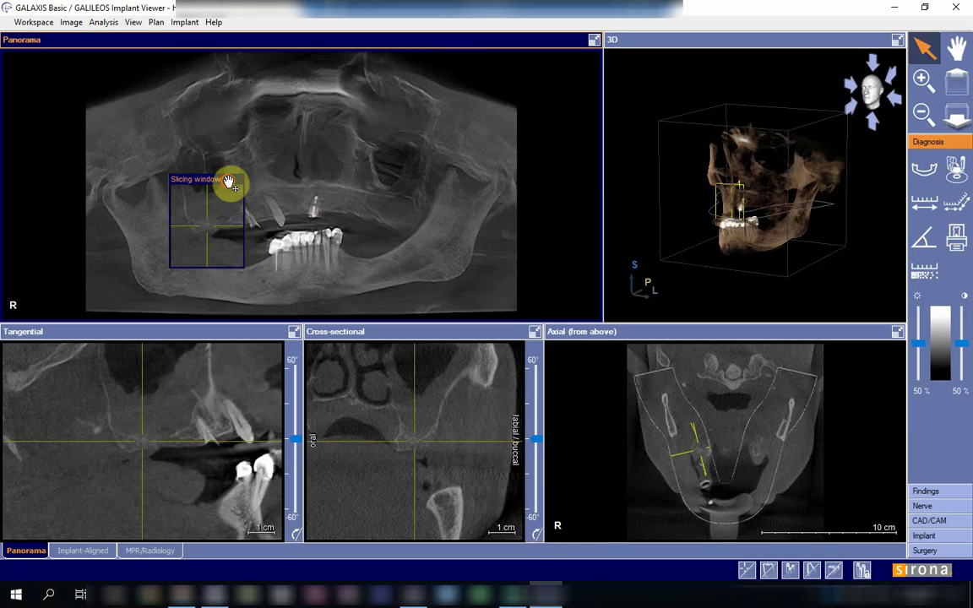
pyautogui.moveTo(235, 181)
pyautogui.mouseDown()
pyautogui.moveTo(323, 163)
pyautogui.moveTo(225, 159)
pyautogui.moveTo(238, 183)
pyautogui.mouseUp()
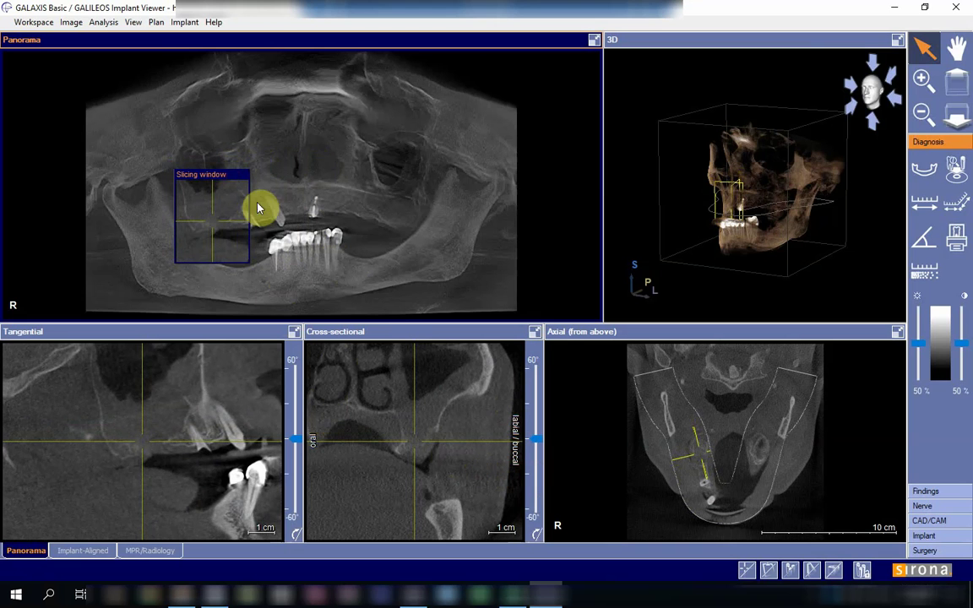
pyautogui.moveTo(245, 177)
pyautogui.mouseDown()
pyautogui.moveTo(320, 173)
pyautogui.moveTo(244, 174)
pyautogui.mouseUp()
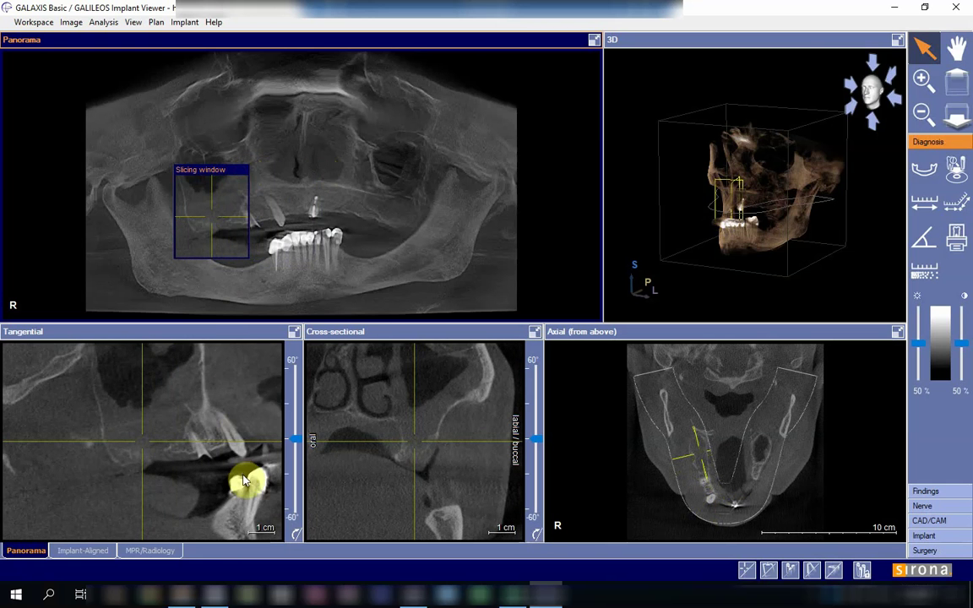
# Step: Maximize the tangential slice and zoom out to show the whole right sinus and molars
pyautogui.click(294, 332)
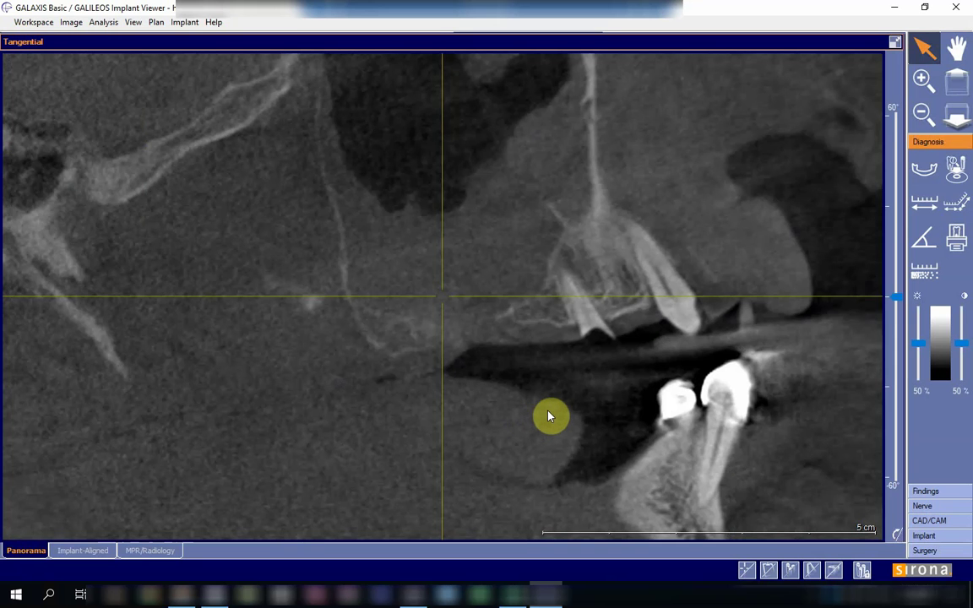
pyautogui.scroll(-5, 549, 416)
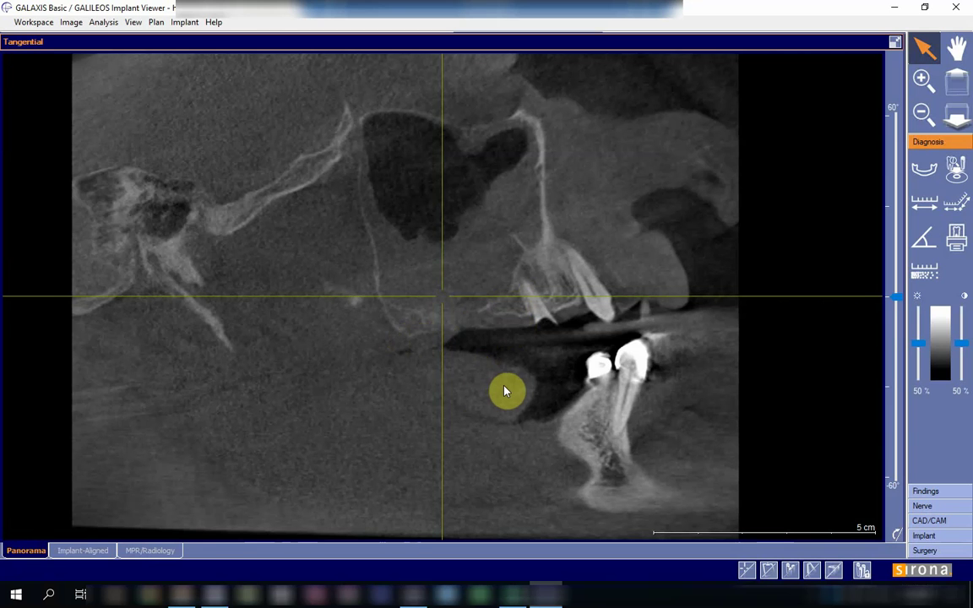
# Step: Restore the multi-view layout and move the slicing window to the patient's left molars
pyautogui.click(896, 44)
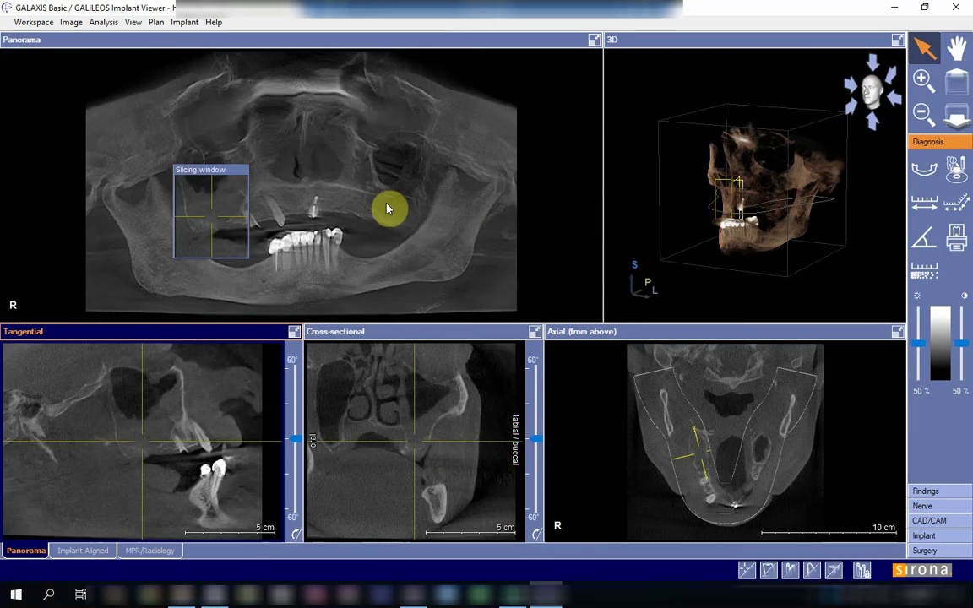
pyautogui.moveTo(228, 170); pyautogui.dragTo(406, 162)
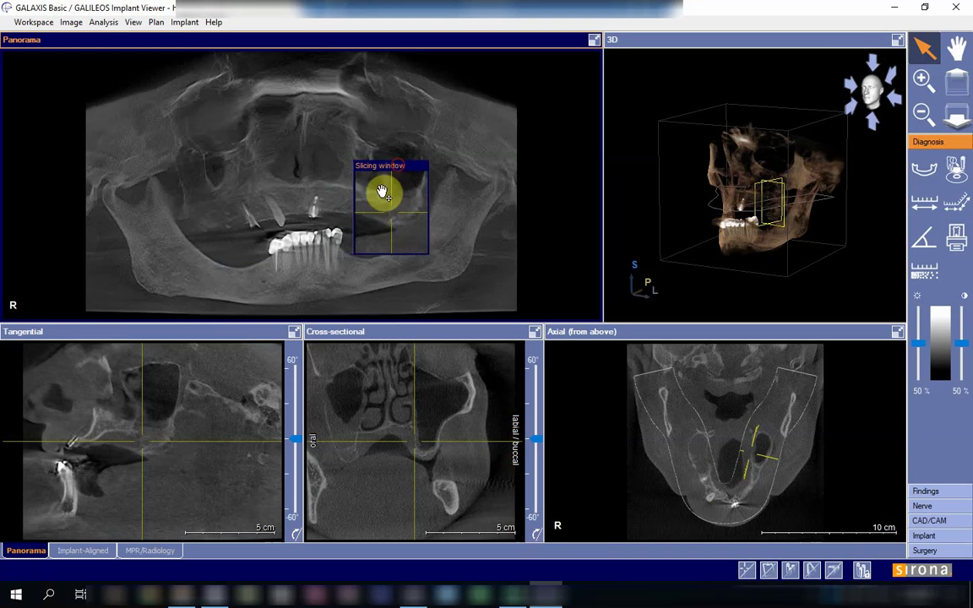
pyautogui.click(245, 460)
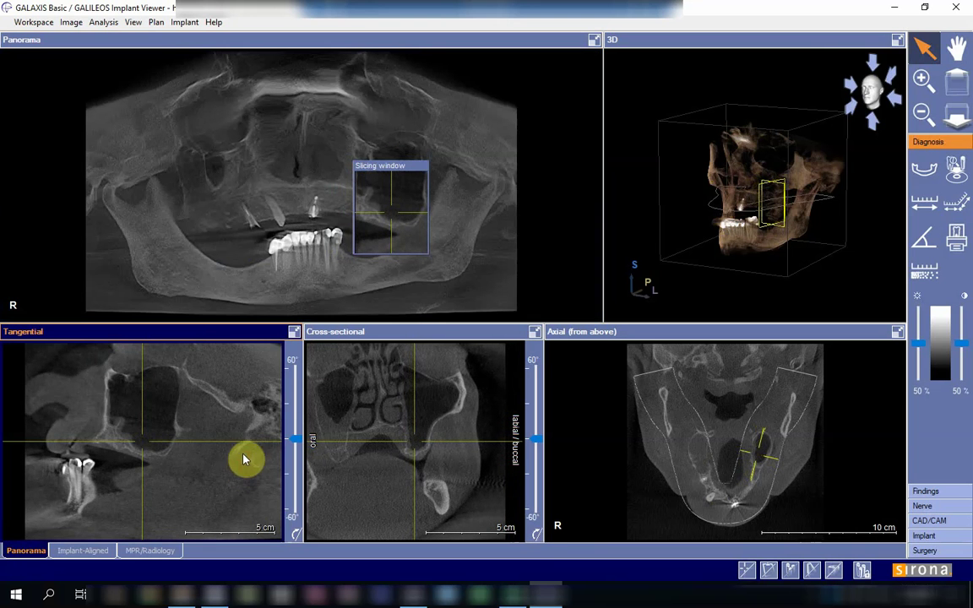
# Step: Maximize the tangential slice and scroll back and forth through nearby slice depths
pyautogui.click(293, 331)
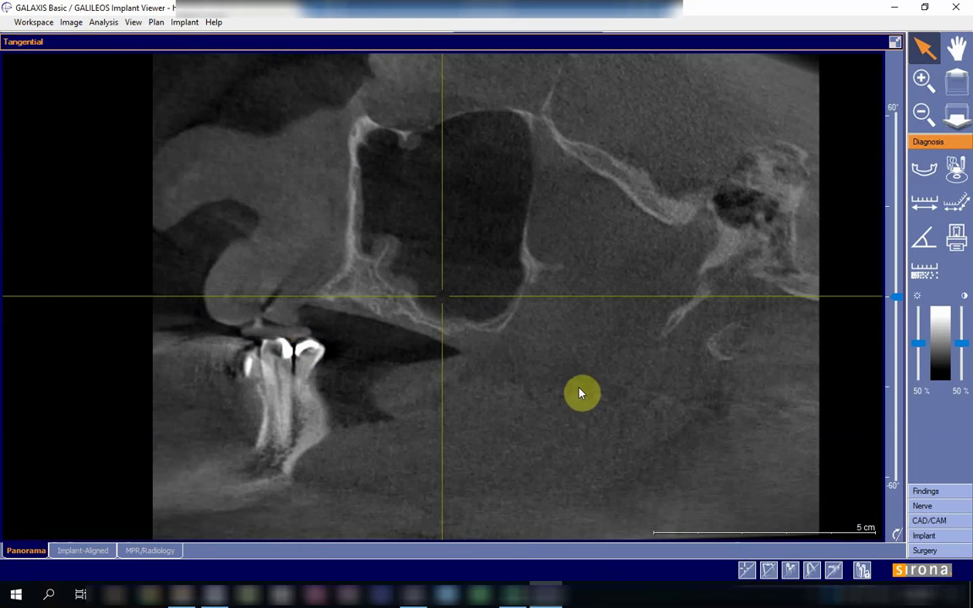
pyautogui.scroll(-3, 538, 387)
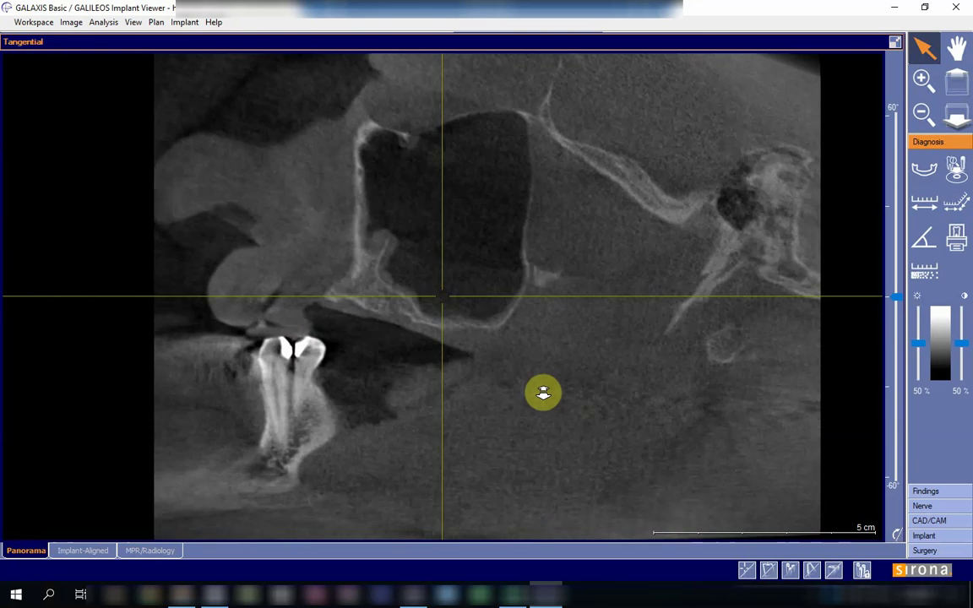
pyautogui.scroll(3, 545, 382)
pyautogui.scroll(-2, 548, 378)
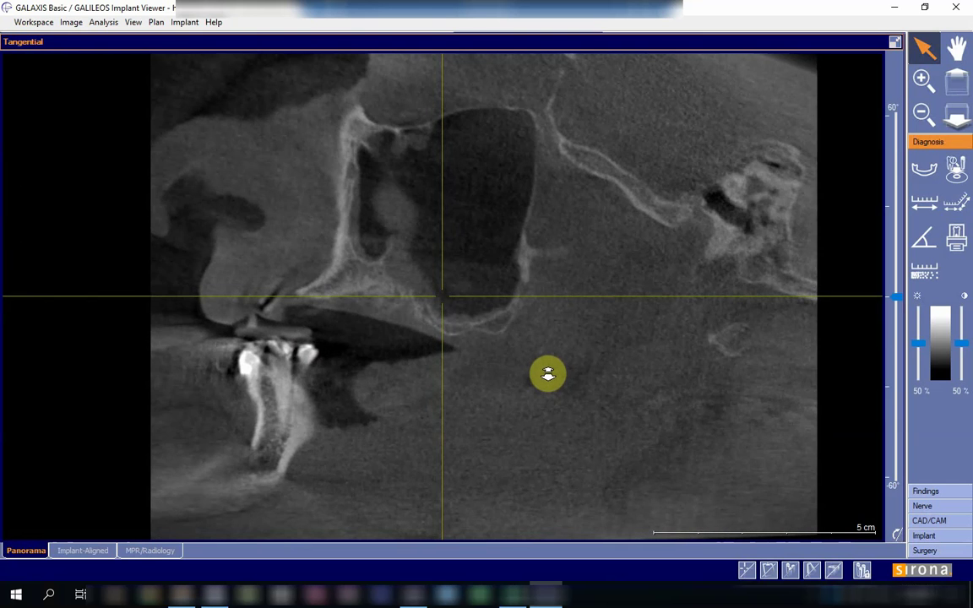
pyautogui.scroll(2, 547, 380)
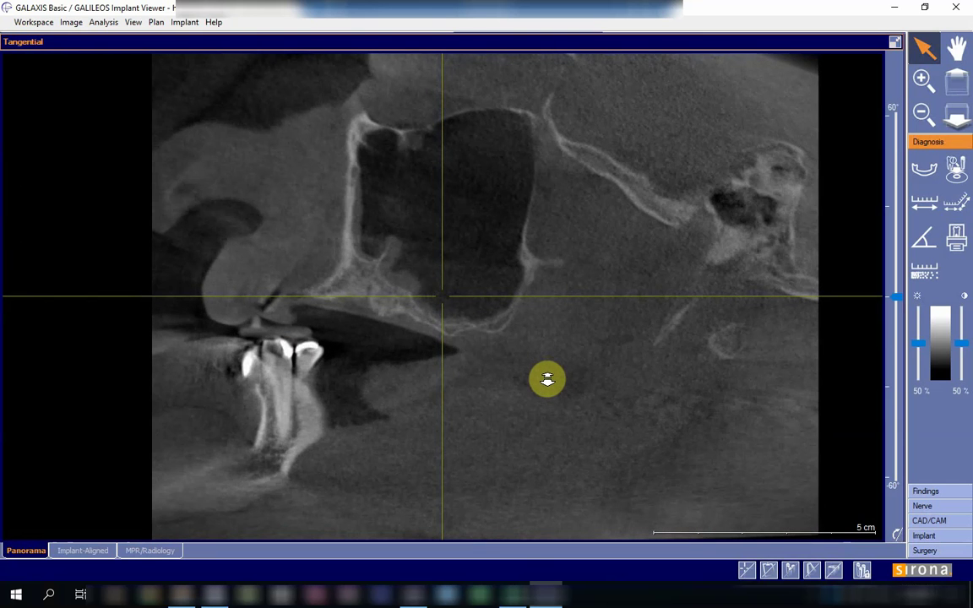
pyautogui.scroll(-1, 548, 380)
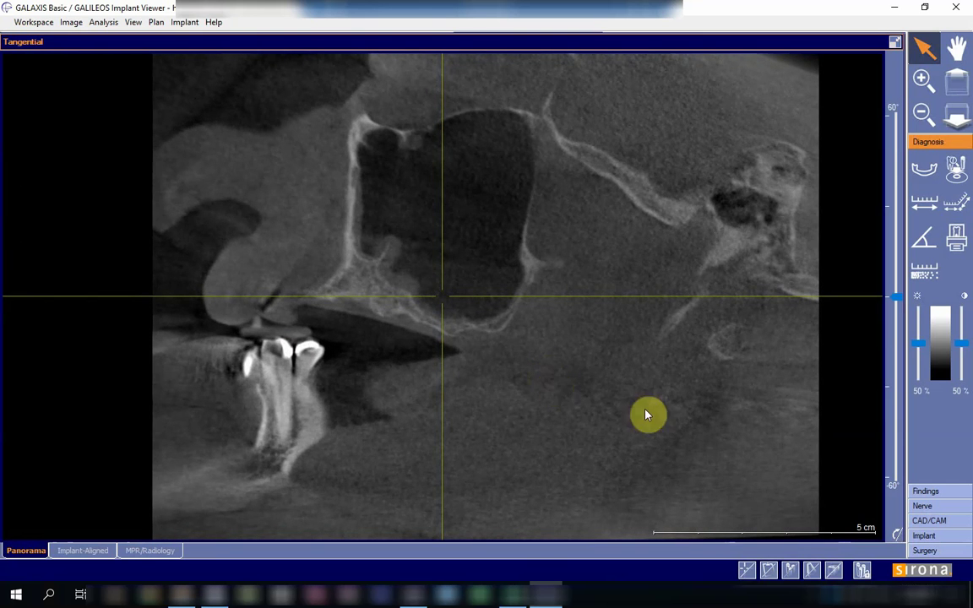
# Step: Hide the crosshairs and measure 3.06 mm and 0.93 mm distances at the sinus floor
pyautogui.click(746, 570)
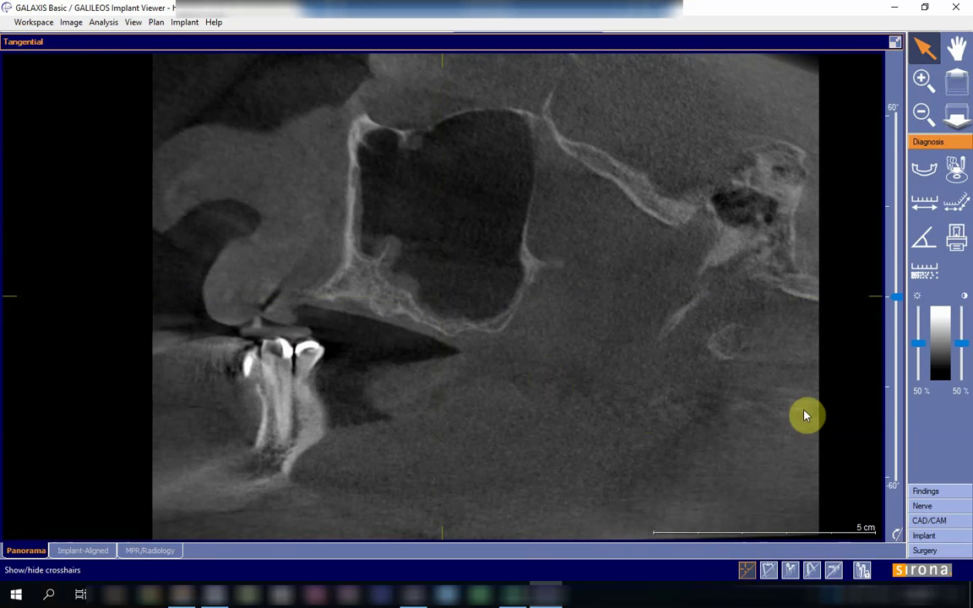
pyautogui.click(924, 203)
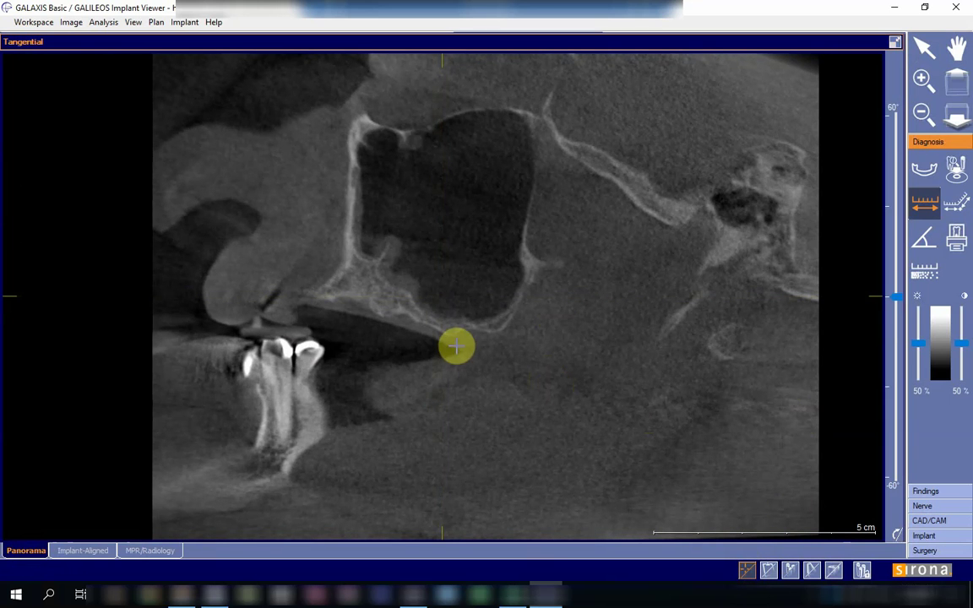
pyautogui.click(457, 332)
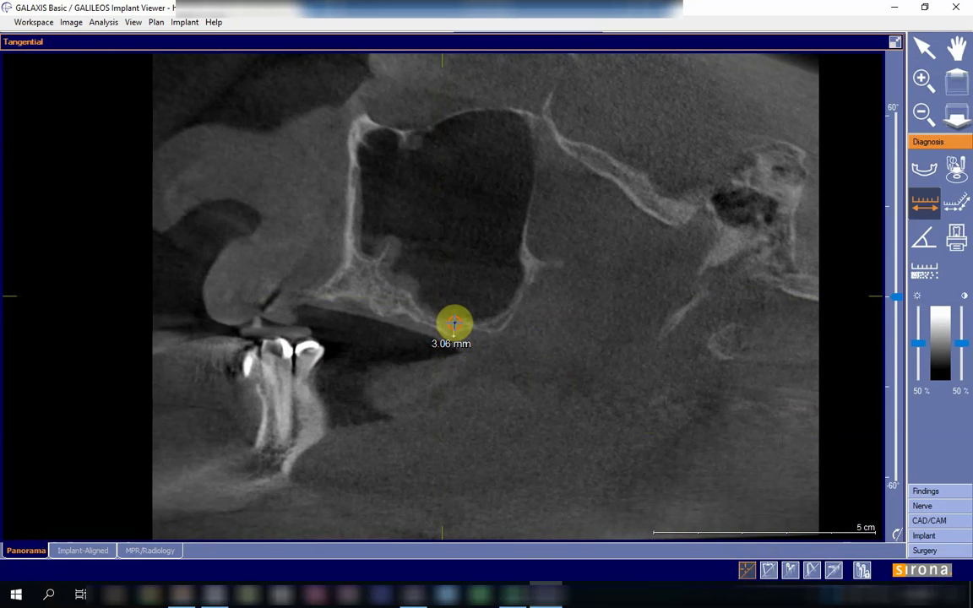
pyautogui.click(455, 323)
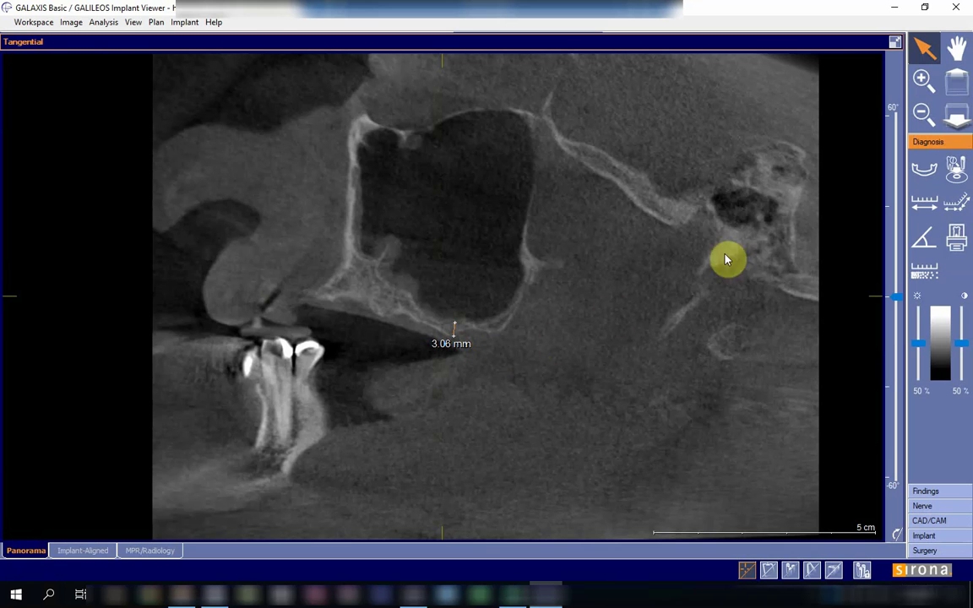
pyautogui.click(921, 205)
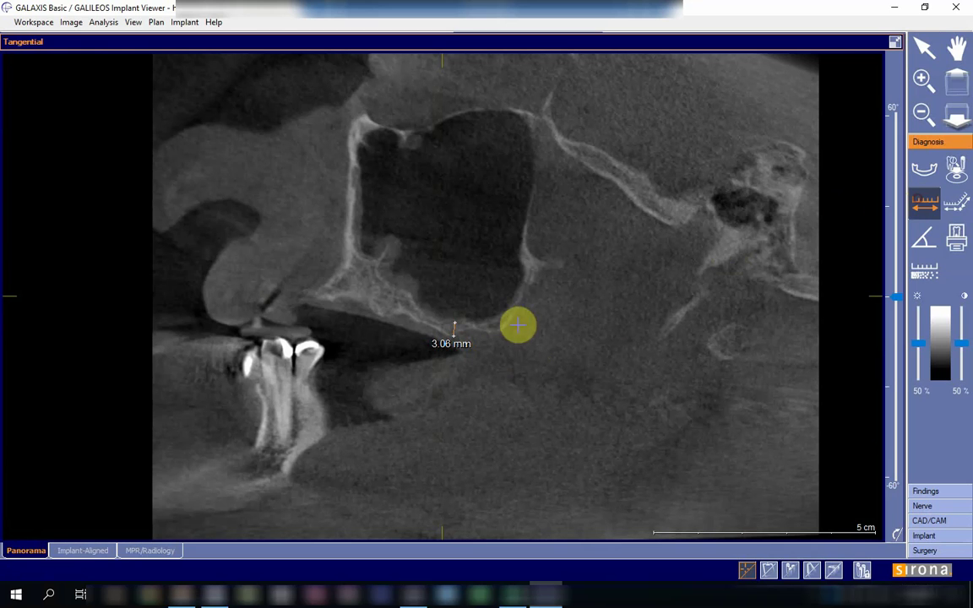
pyautogui.moveTo(476, 327); pyautogui.dragTo(476, 323)
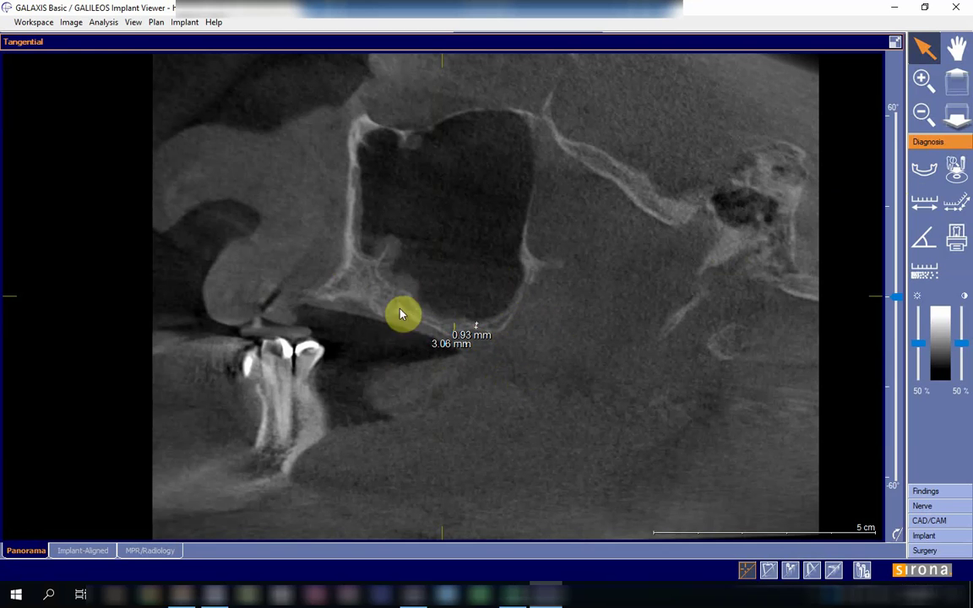
# Step: Remove the 3.06 mm and 0.93 mm measurements and restore the multi-view layout
pyautogui.rightClick(451, 328)
pyautogui.click(470, 330)
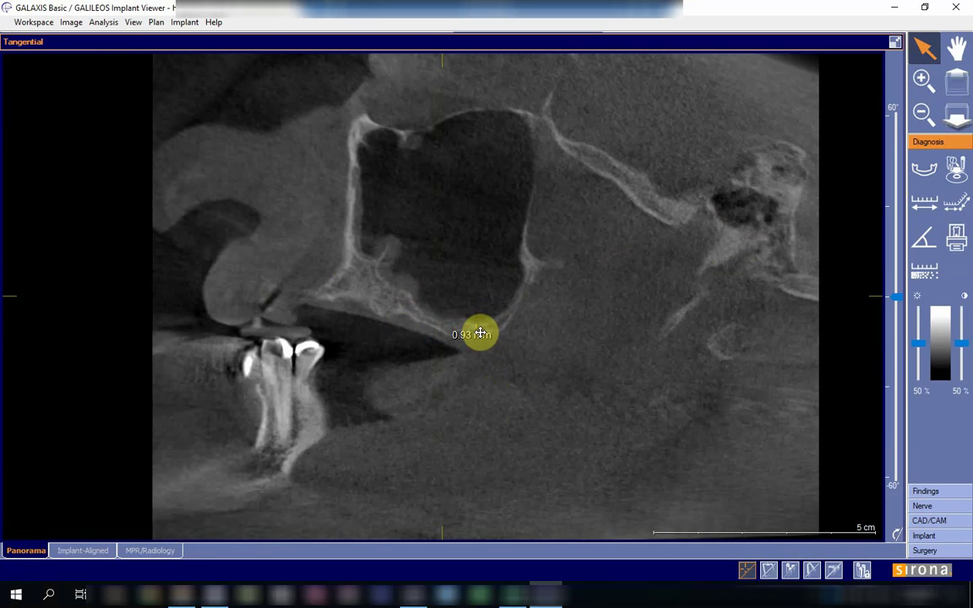
pyautogui.rightClick(476, 335)
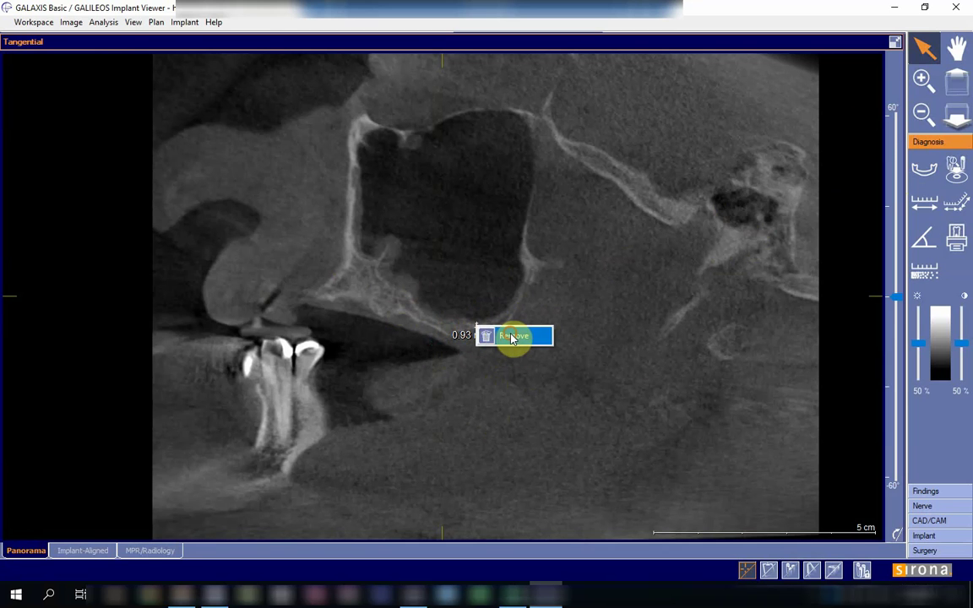
pyautogui.click(520, 338)
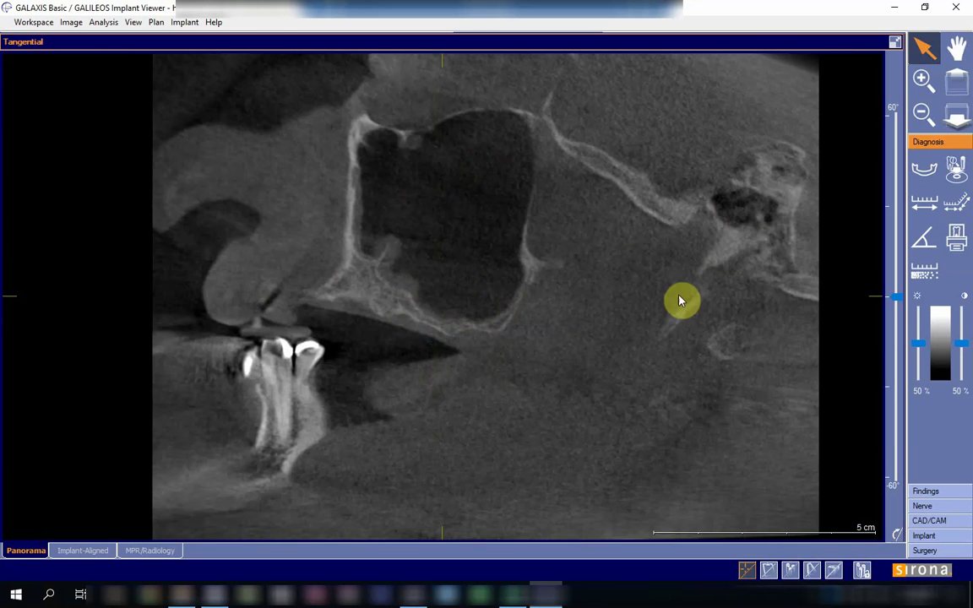
pyautogui.click(894, 43)
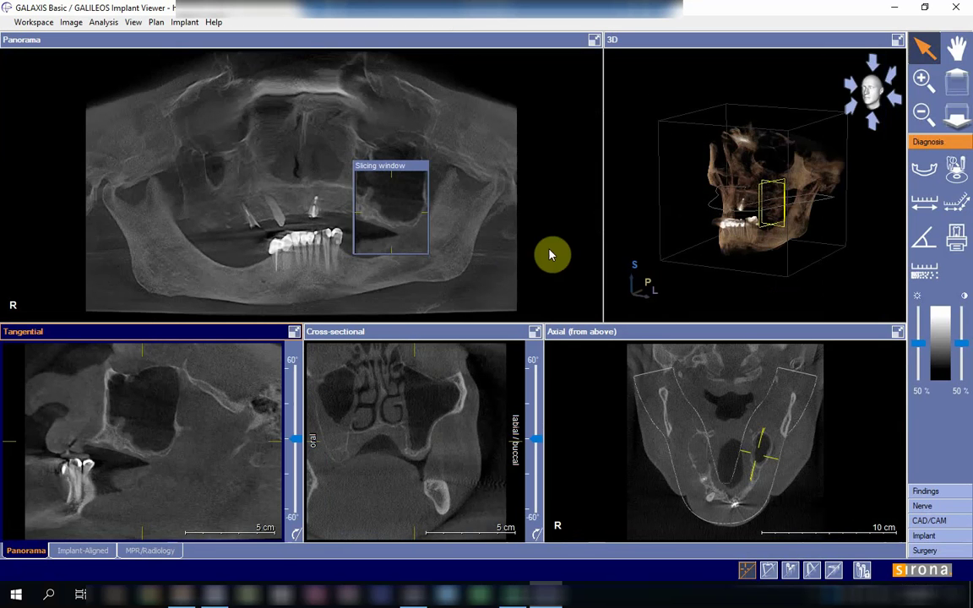
# Step: Move the slicing window back to the right molars and show a zoomed, enlarged tangential slice
pyautogui.moveTo(408, 167); pyautogui.dragTo(228, 175)
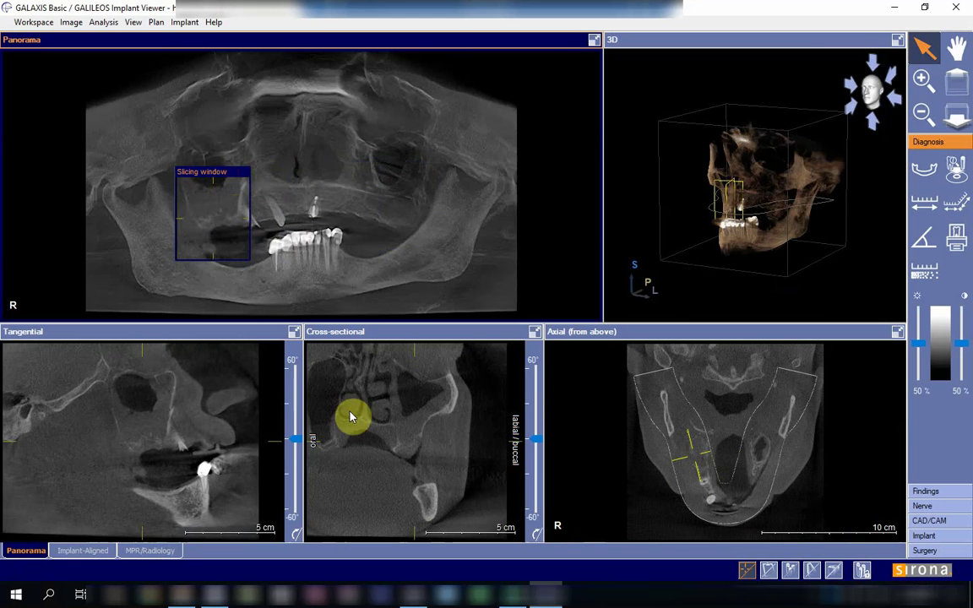
pyautogui.click(293, 332)
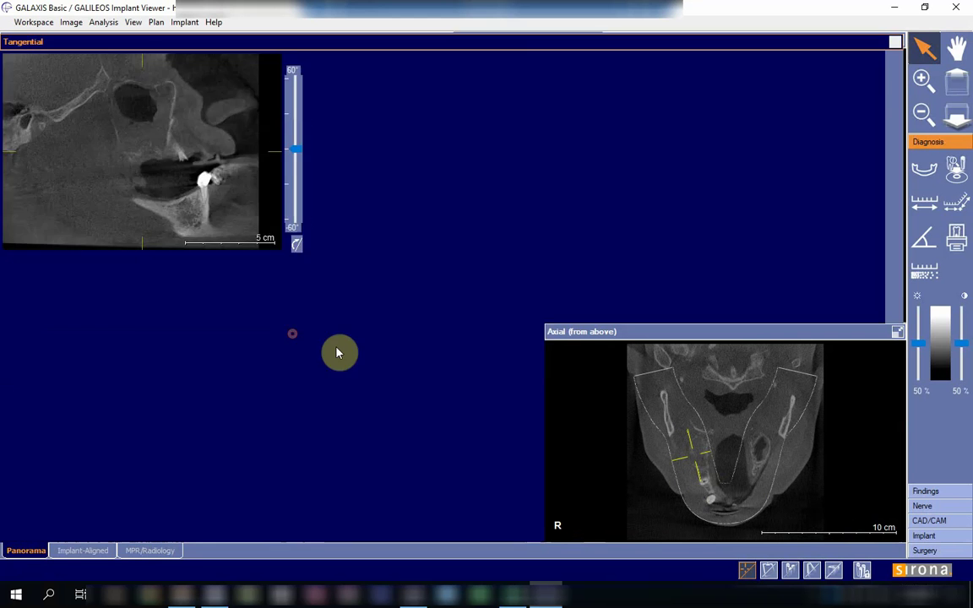
pyautogui.scroll(3, 521, 375)
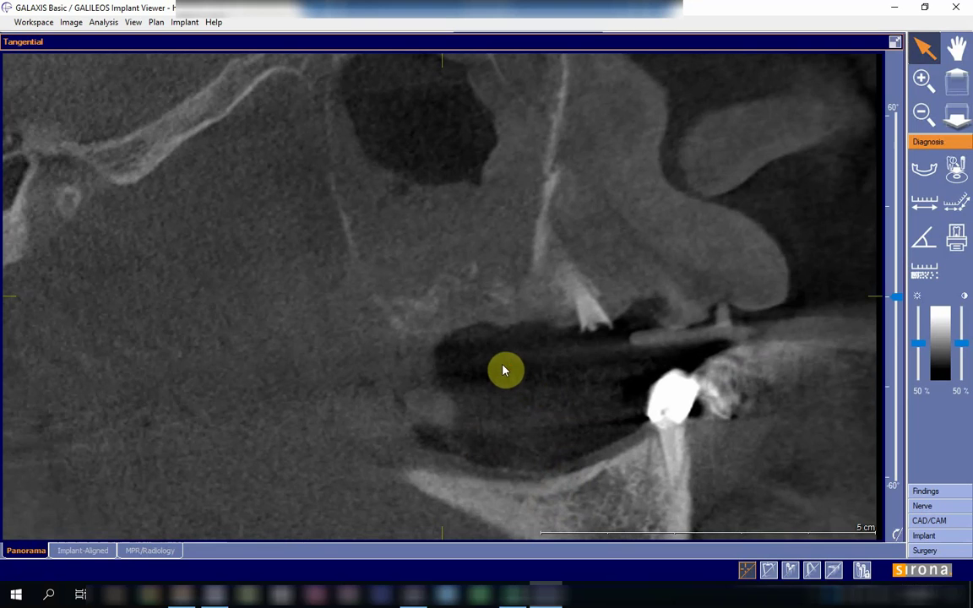
pyautogui.moveTo(502, 368); pyautogui.dragTo(523, 340)
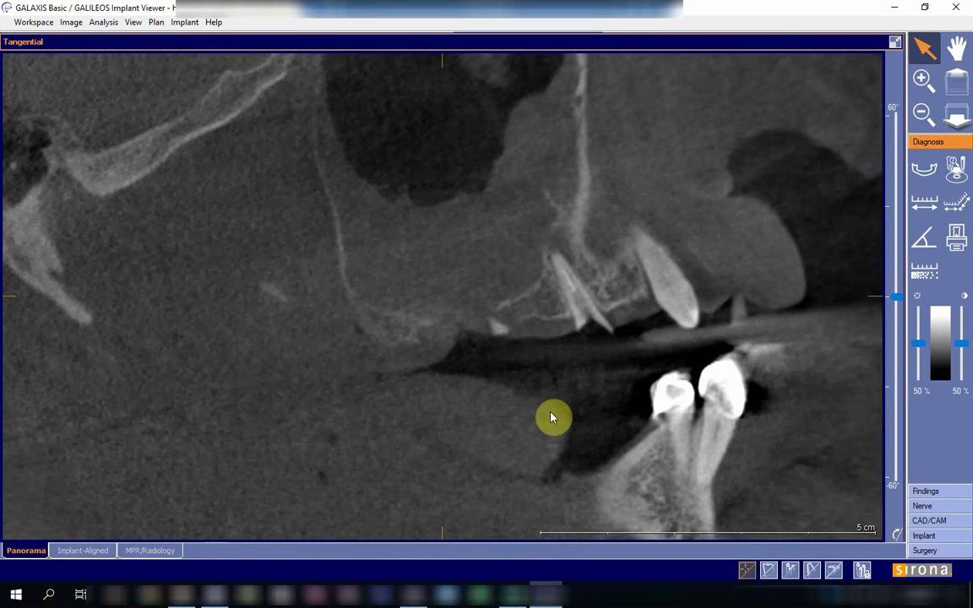
# Step: Lower brightness to 49 %, measure the 4.07 mm bone height under the sinus, then remove it
pyautogui.moveTo(921, 358); pyautogui.dragTo(919, 356)
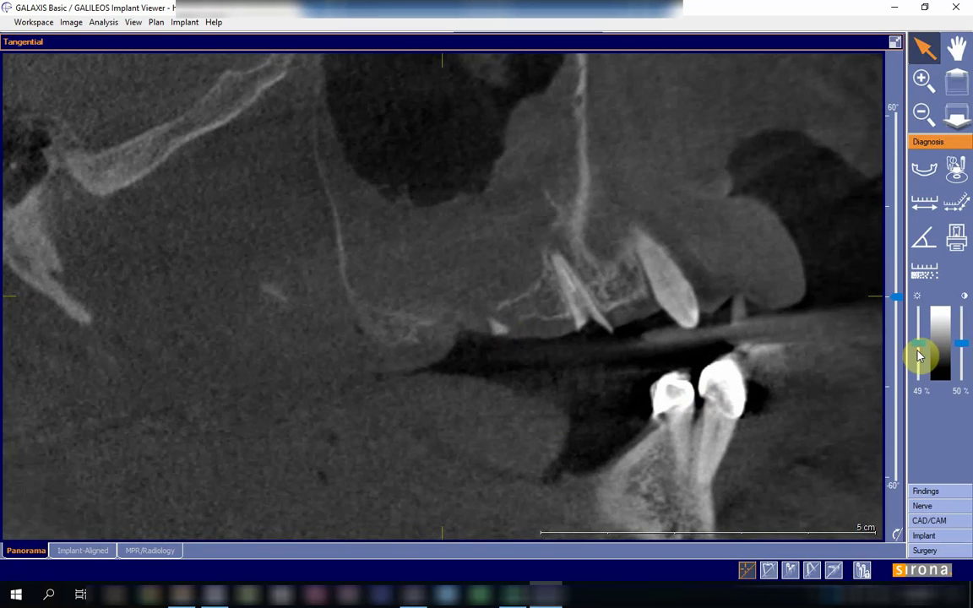
pyautogui.click(925, 204)
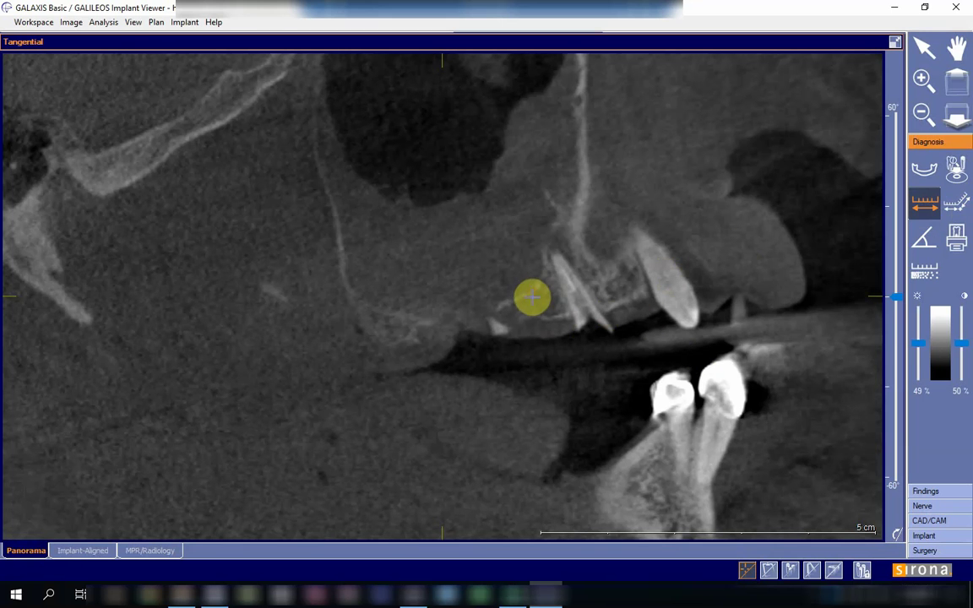
pyautogui.moveTo(532, 296); pyautogui.dragTo(541, 318)
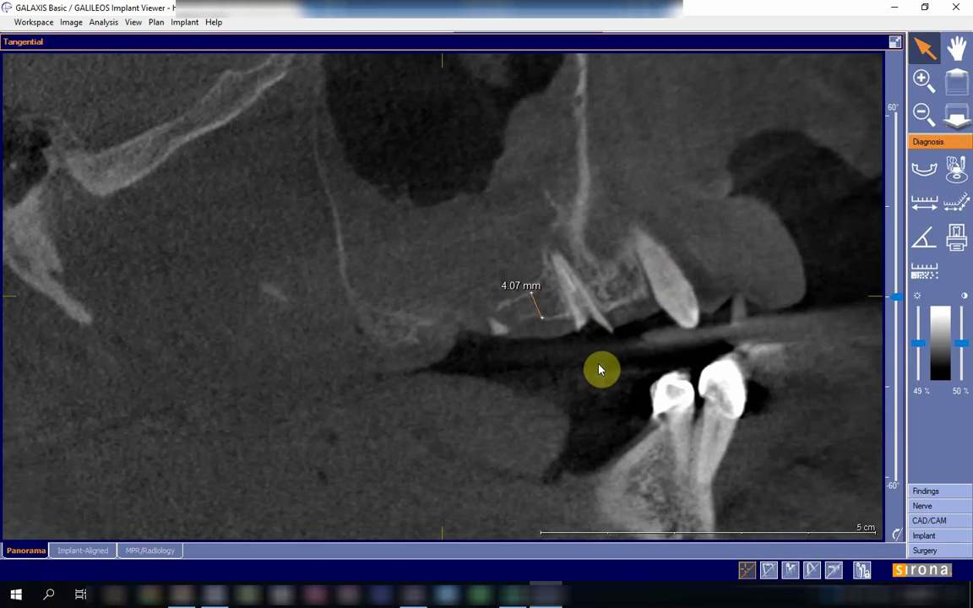
pyautogui.rightClick(537, 307)
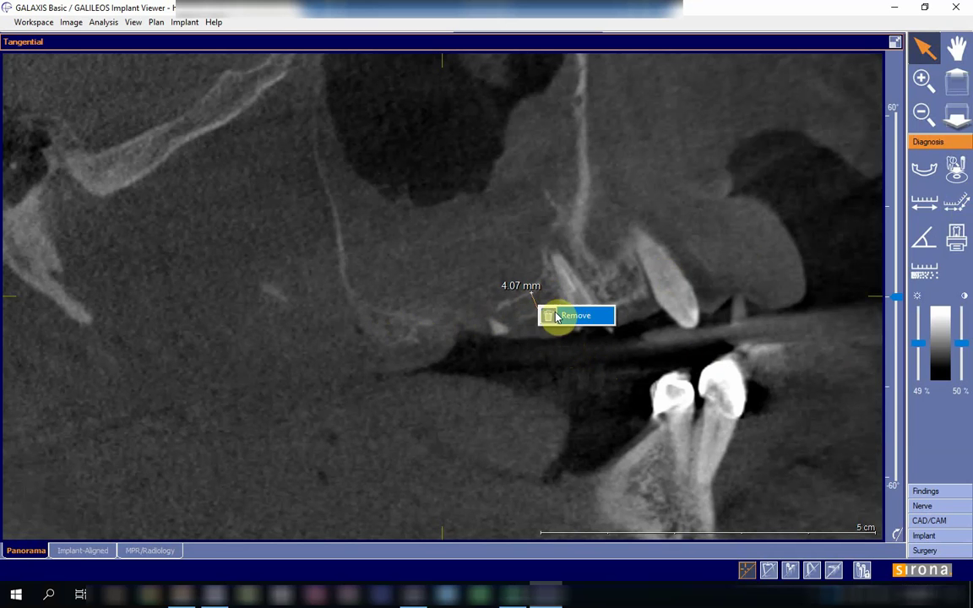
pyautogui.click(584, 317)
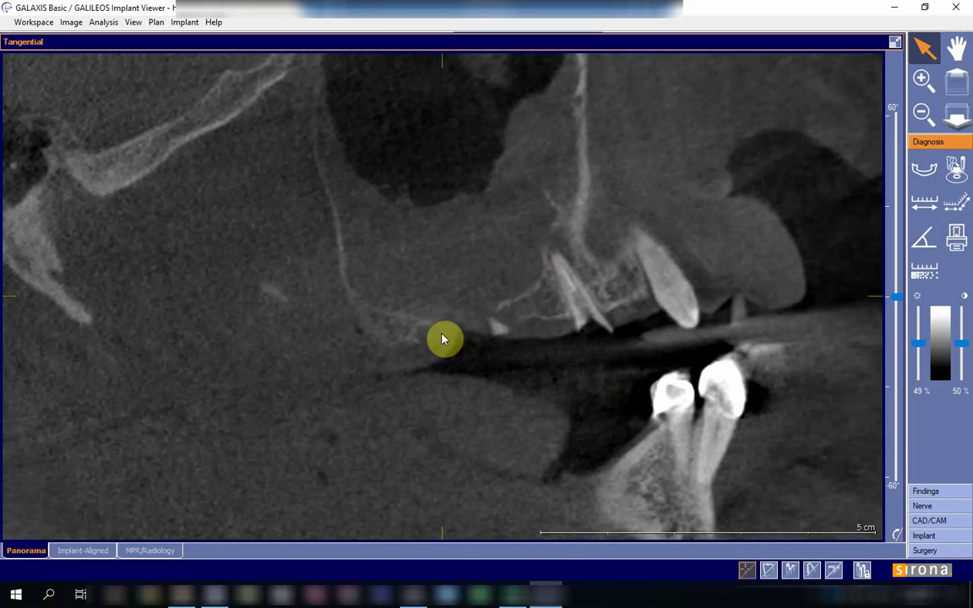
# Step: Page through several tangential slices of the right maxillary sinus above the molar roots
pyautogui.scroll(-2, 502, 354)
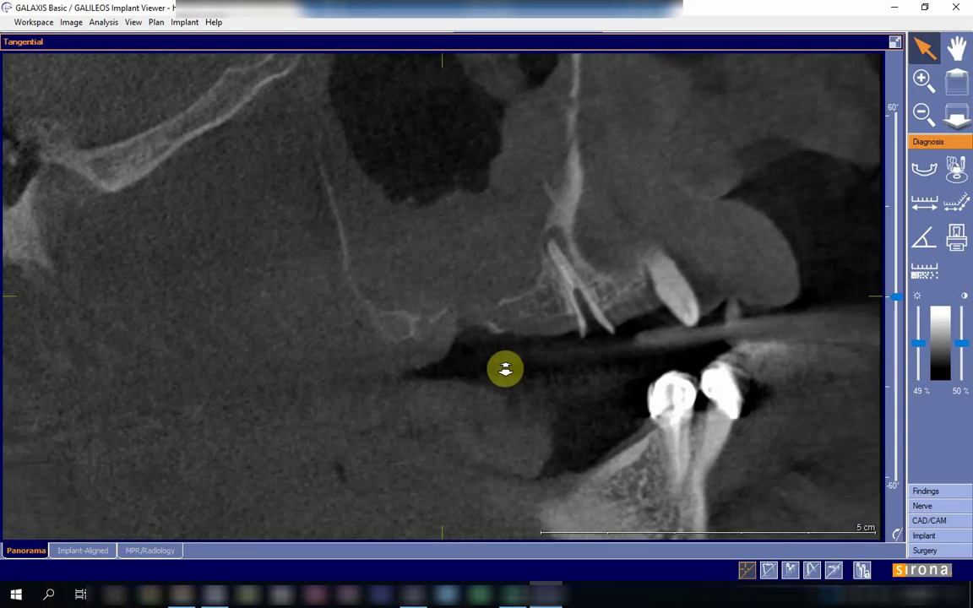
pyautogui.scroll(-3, 505, 369)
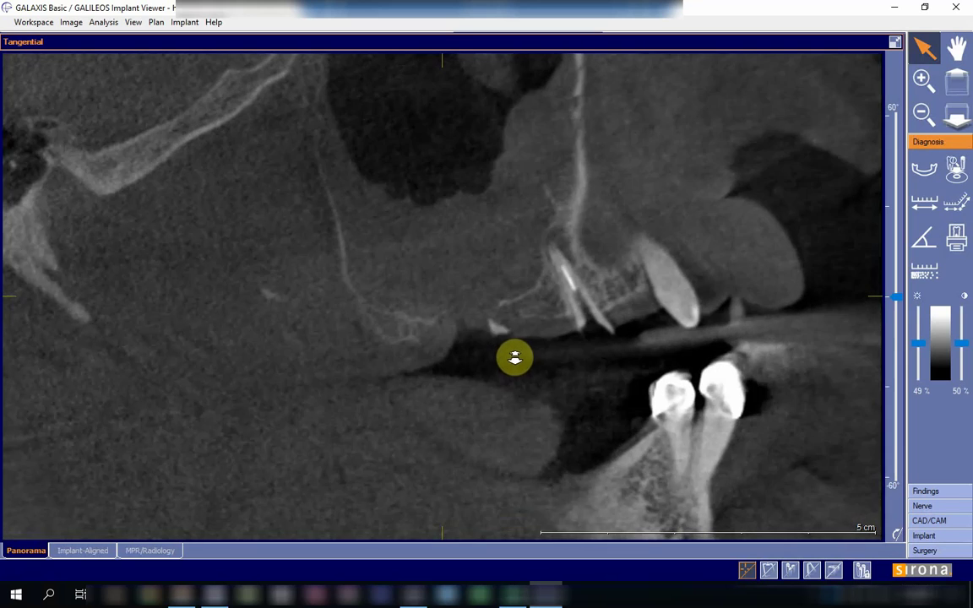
pyautogui.scroll(-4, 517, 355)
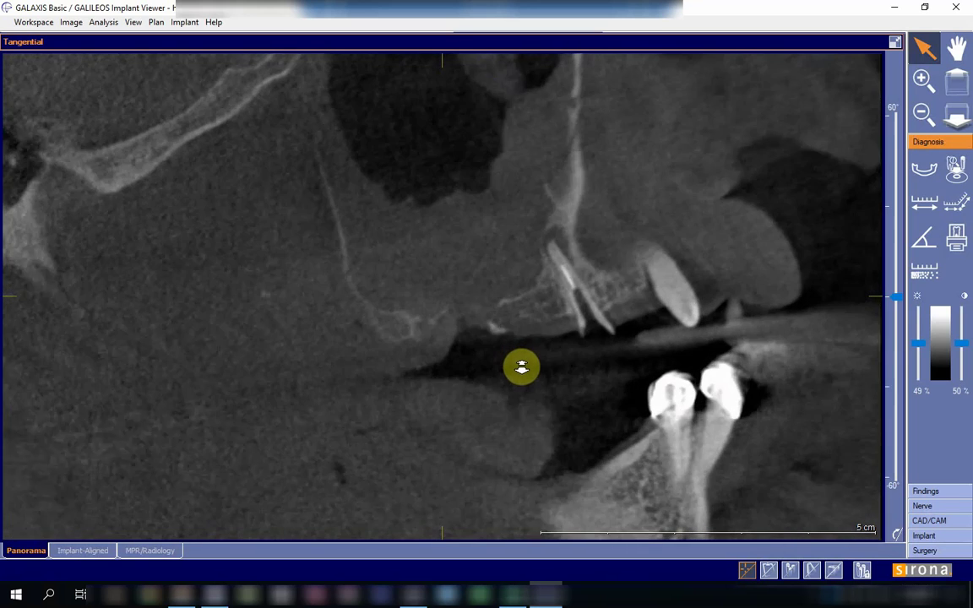
pyautogui.scroll(-2, 521, 367)
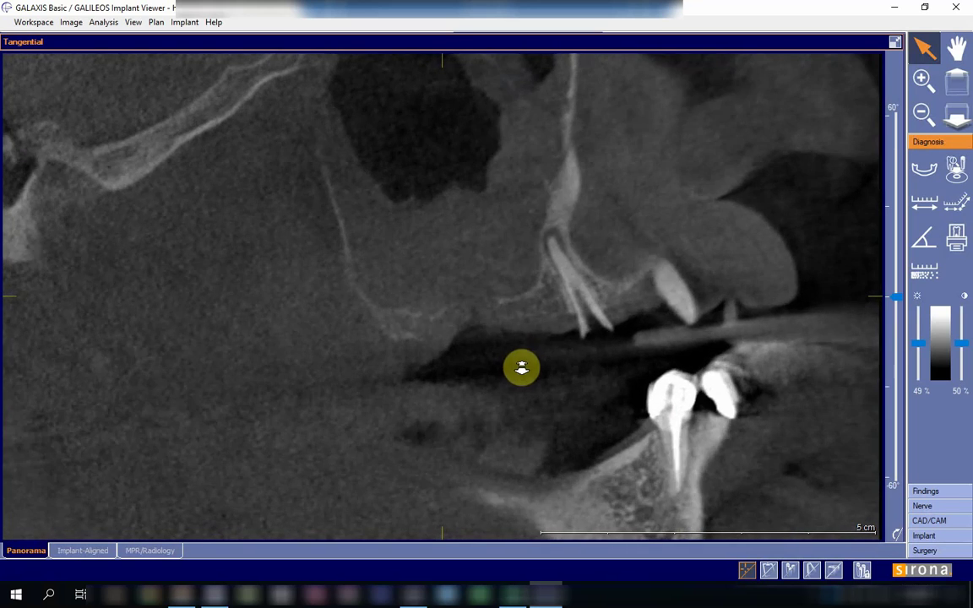
pyautogui.scroll(-3, 521, 366)
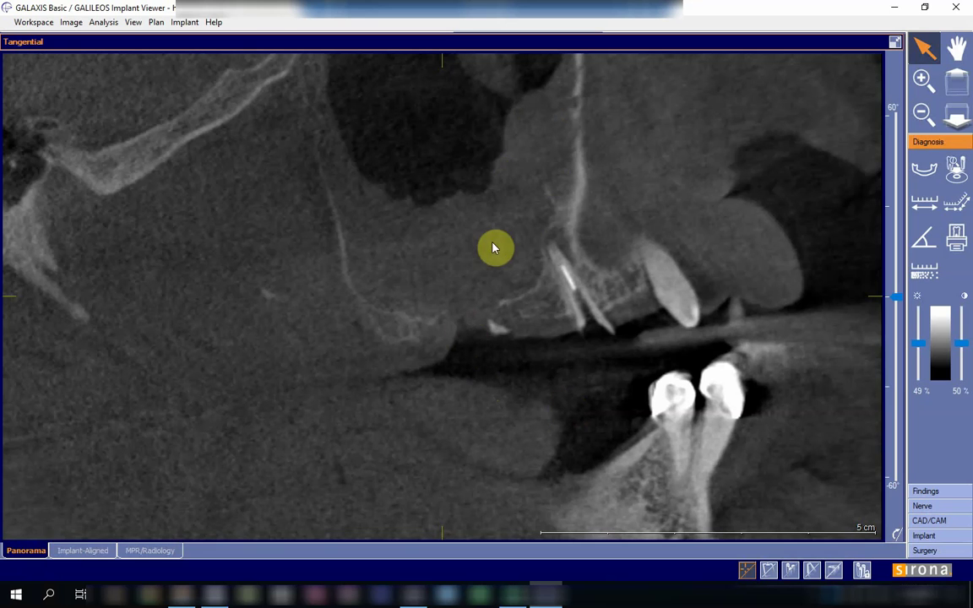
pyautogui.click(924, 203)
pyautogui.moveTo(445, 202); pyautogui.dragTo(453, 304)
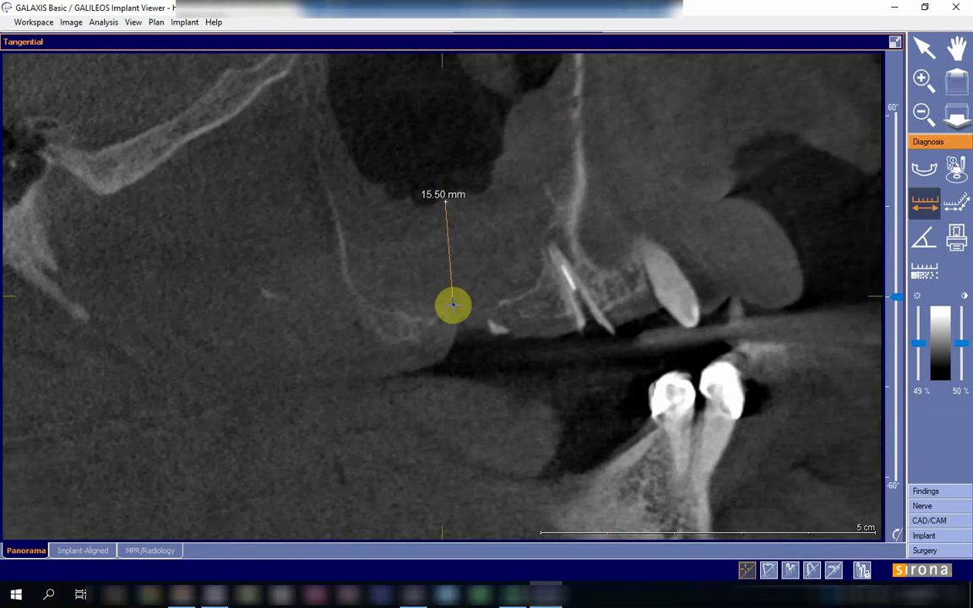
pyautogui.press('Escape')
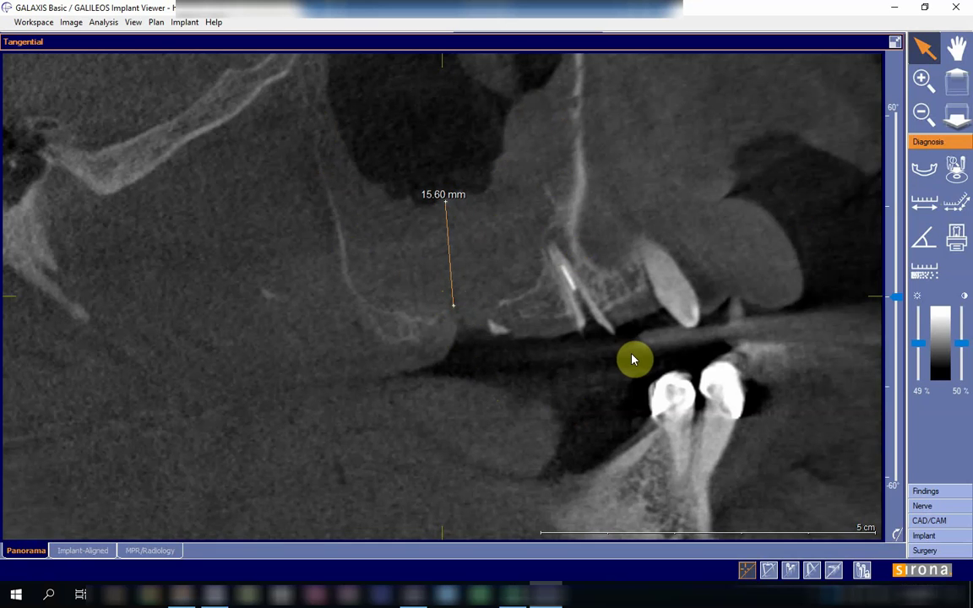
pyautogui.click(924, 202)
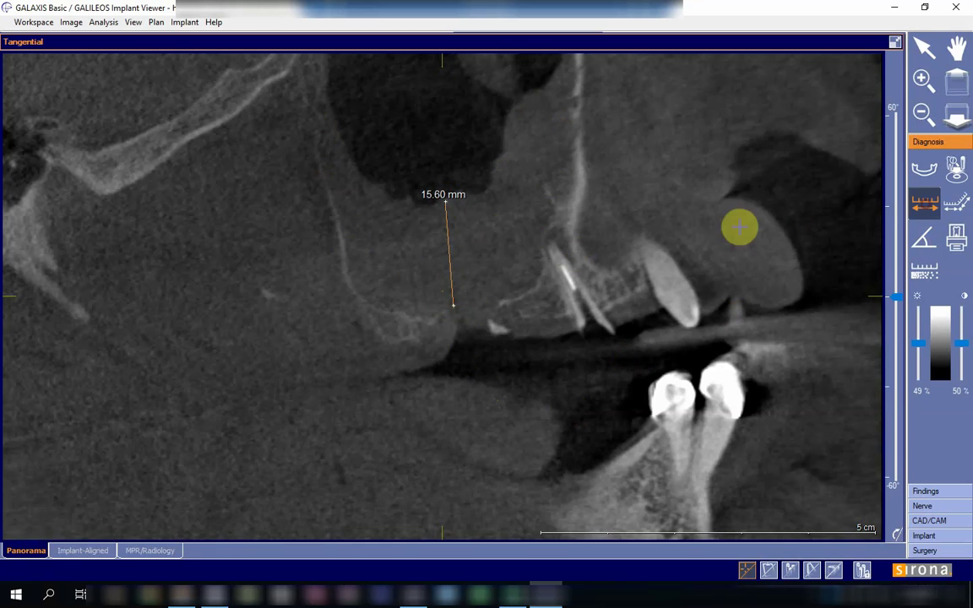
pyautogui.moveTo(552, 213); pyautogui.dragTo(344, 234)
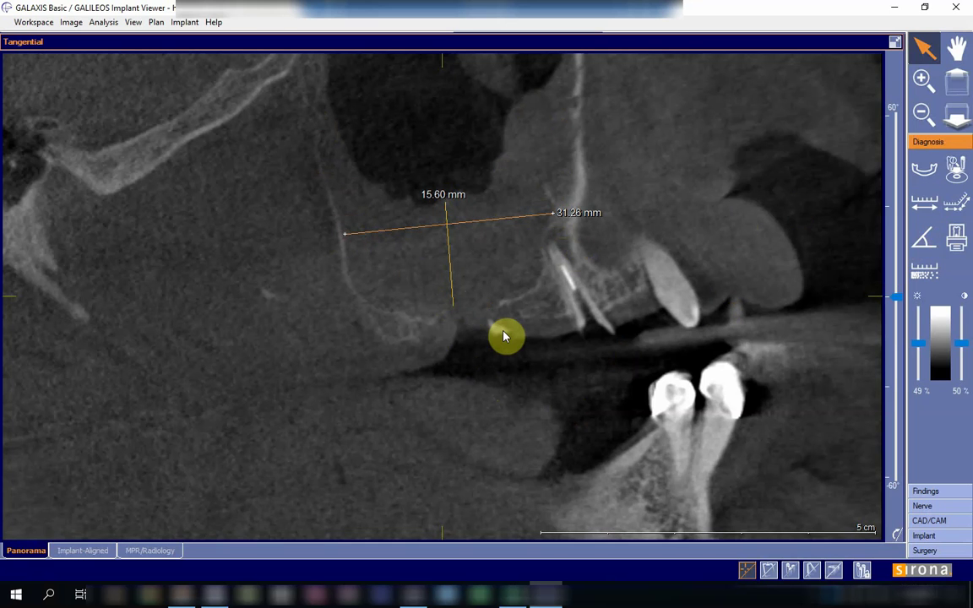
pyautogui.rightClick(469, 222)
pyautogui.click(519, 237)
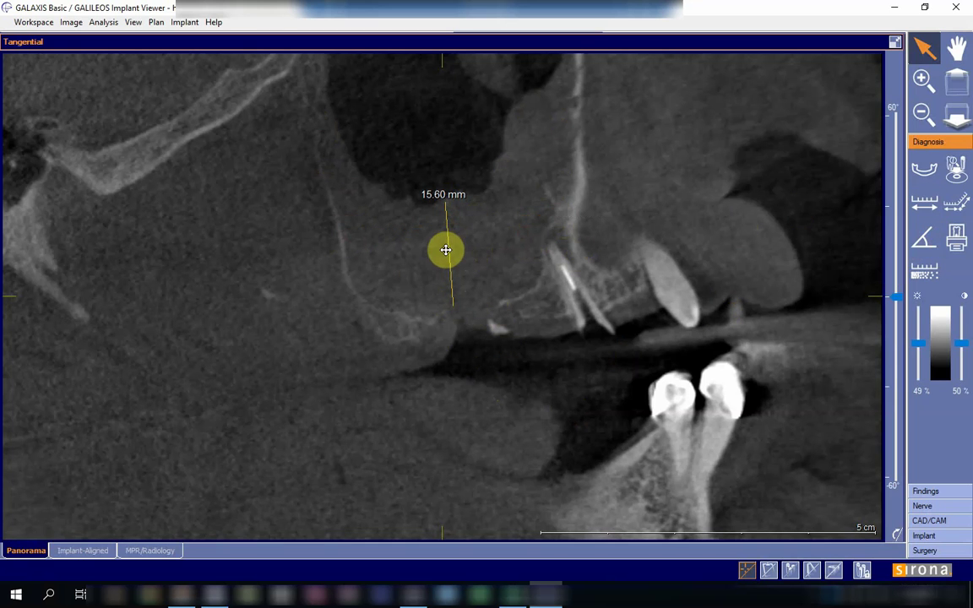
pyautogui.rightClick(452, 251)
pyautogui.click(499, 264)
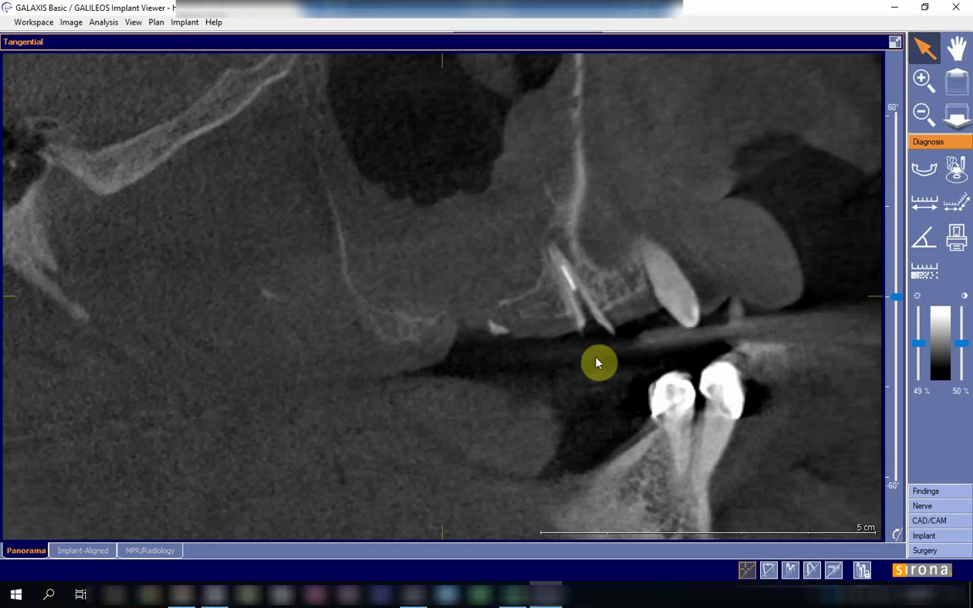
# Step: Restore four panes, move the slicing window over the left sinus, and scroll cross-sectional and tangential slices
pyautogui.click(894, 45)
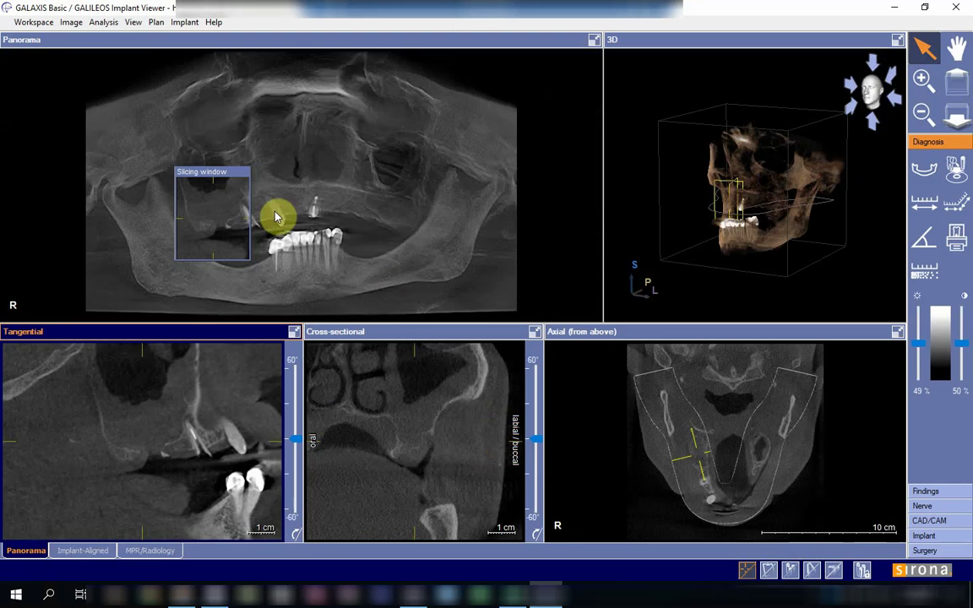
pyautogui.moveTo(232, 172); pyautogui.dragTo(421, 138)
pyautogui.click(397, 482)
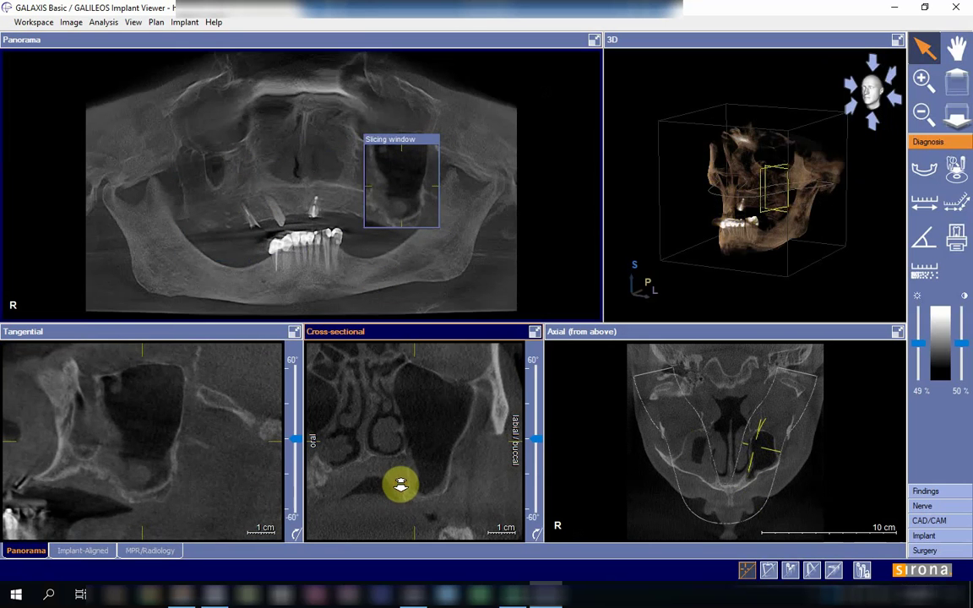
pyautogui.scroll(-2, 398, 485)
pyautogui.click(223, 467)
pyautogui.scroll(-3, 221, 472)
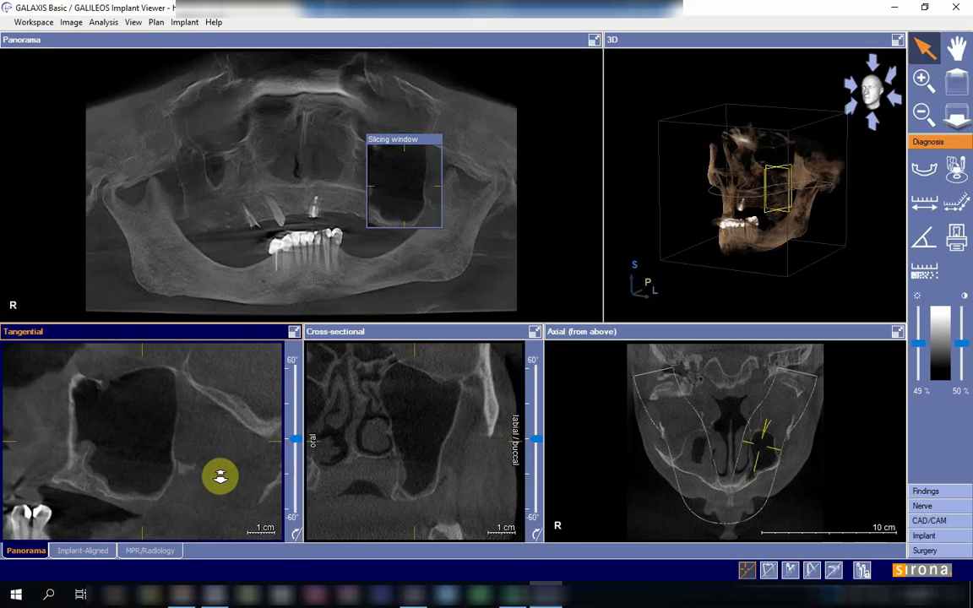
pyautogui.scroll(-5, 228, 469)
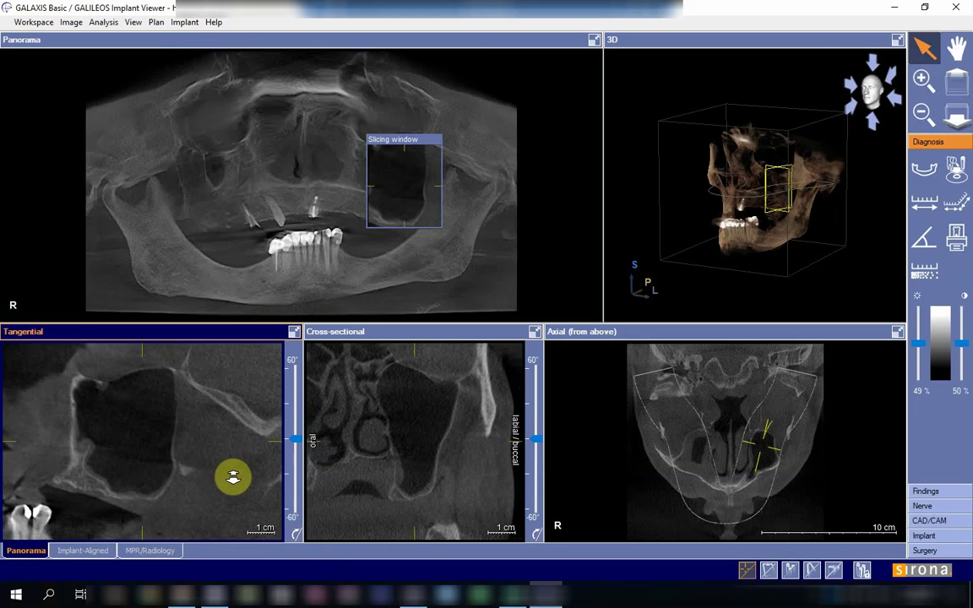
# Step: Briefly maximize the tangential view, restore it, and move the slicing window over the right sinus
pyautogui.click(294, 332)
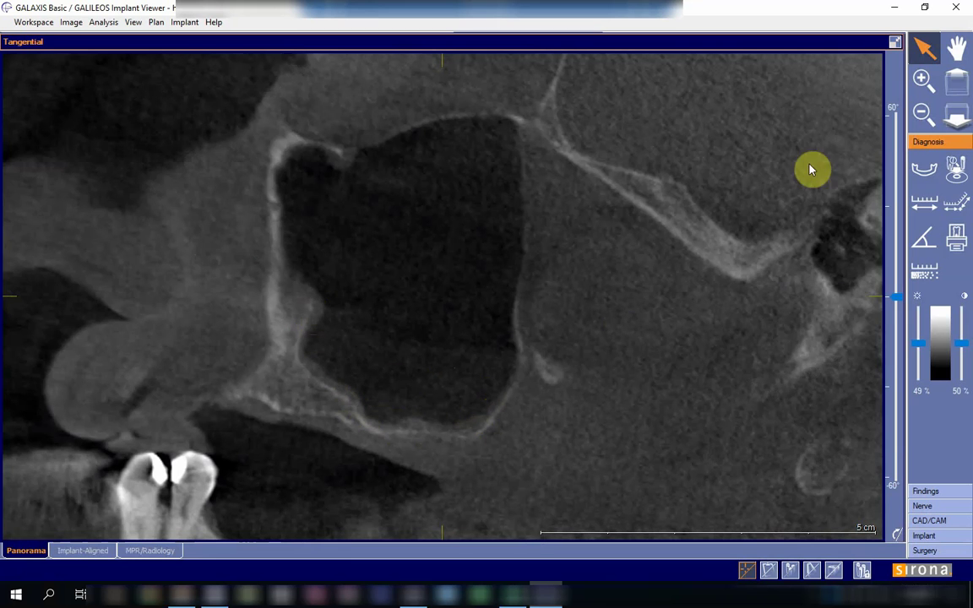
pyautogui.click(895, 42)
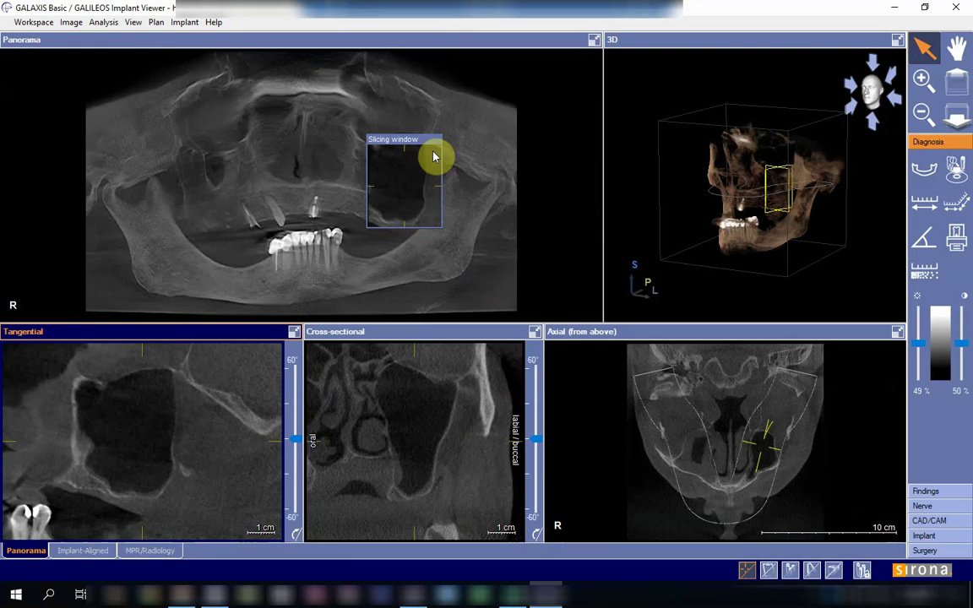
pyautogui.moveTo(427, 141); pyautogui.dragTo(237, 148)
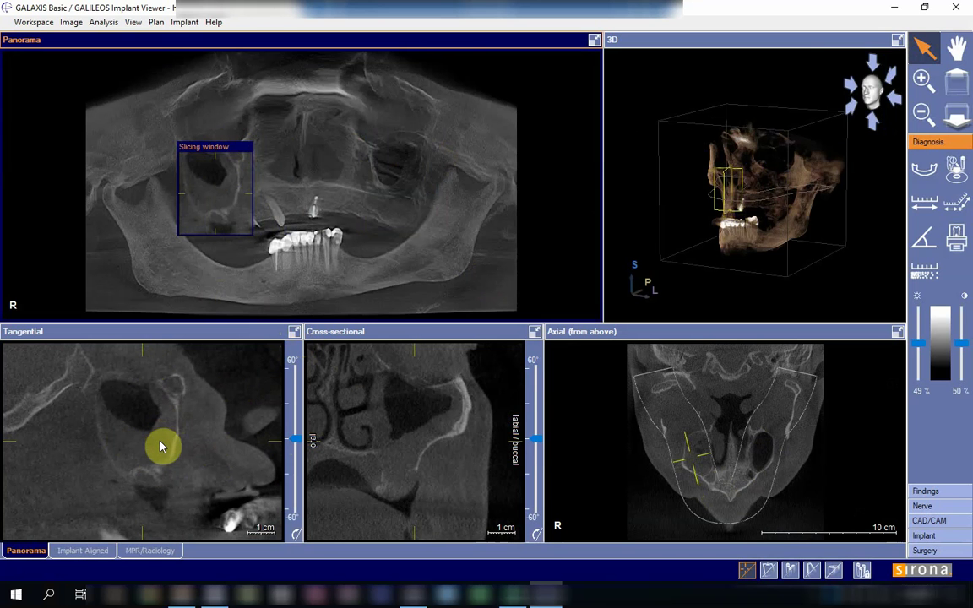
# Step: Maximize the tangential view and scroll to the slice below the right sinus
pyautogui.click(294, 331)
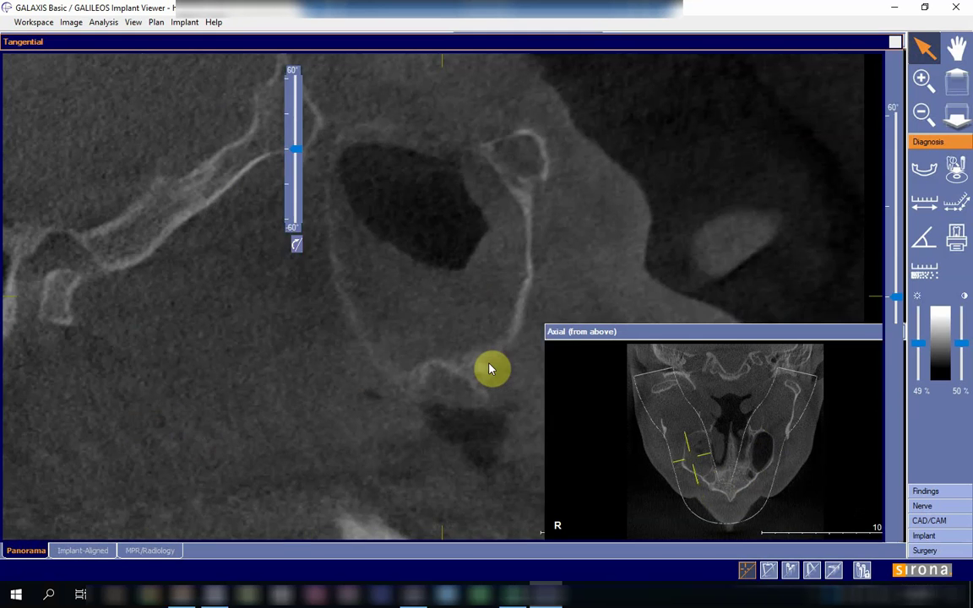
pyautogui.scroll(5, 508, 393)
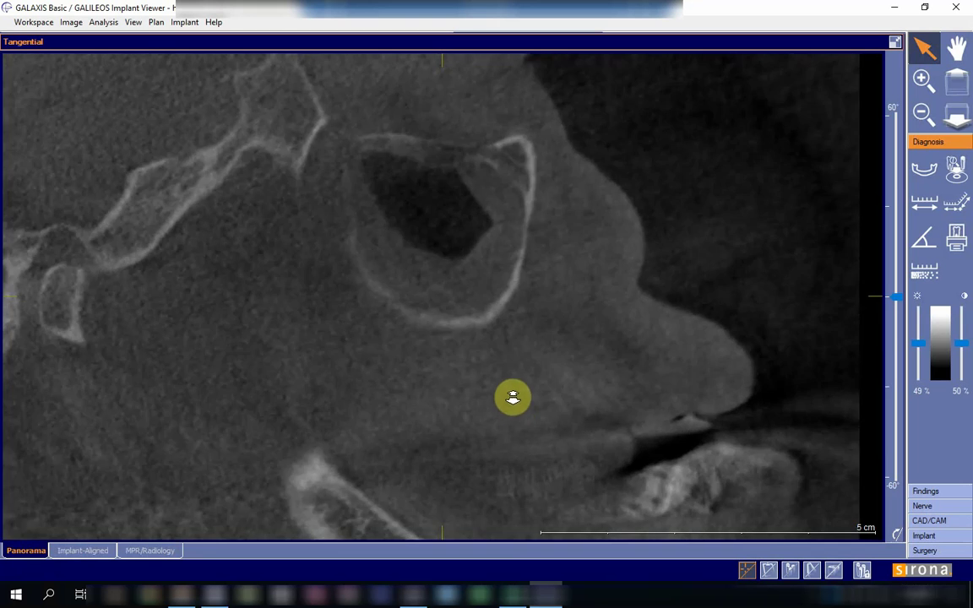
pyautogui.scroll(-10, 513, 397)
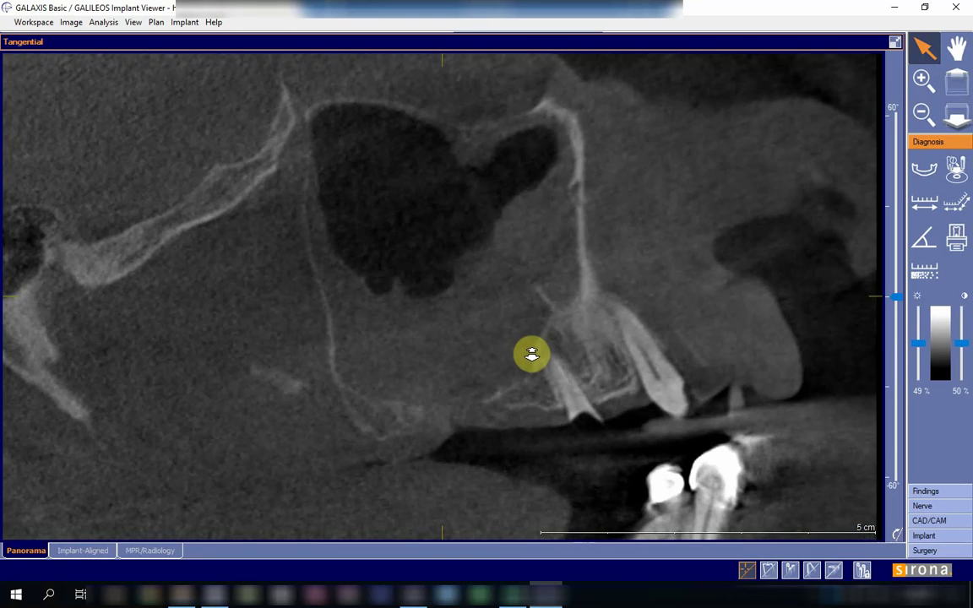
pyautogui.scroll(-4, 531, 353)
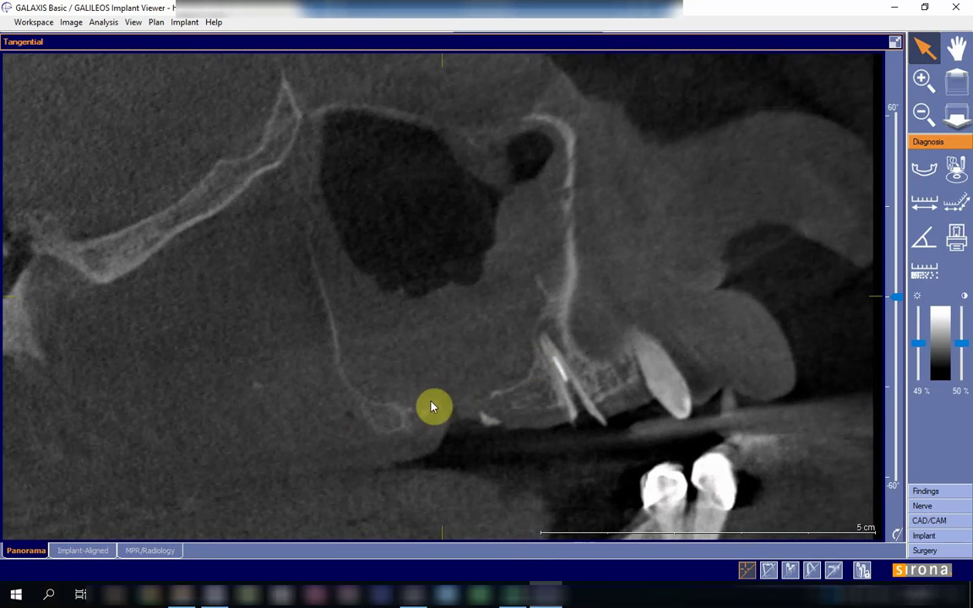
# Step: Measure 8.82 mm of bone at the sinus floor and return to the four-pane layout
pyautogui.click(924, 205)
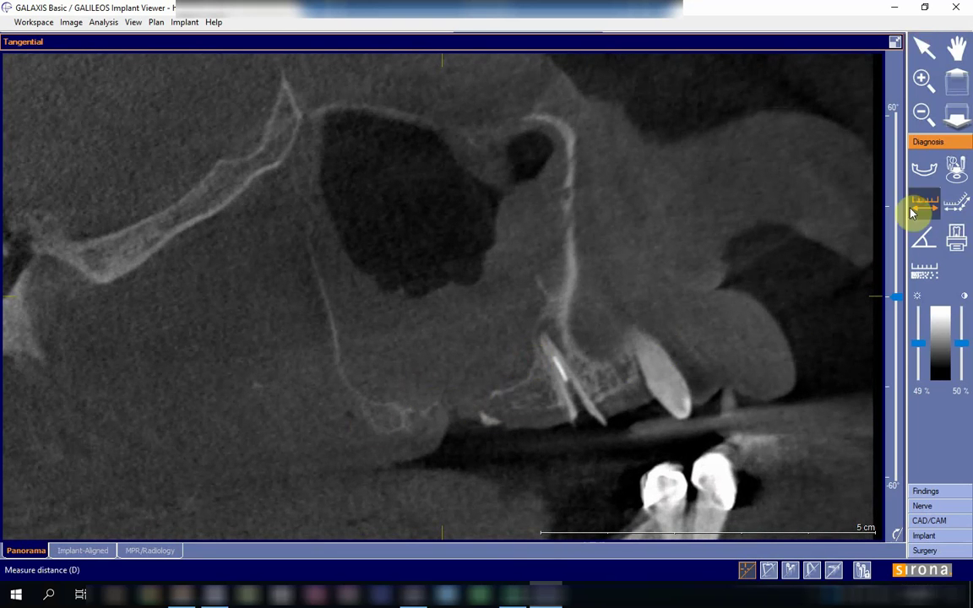
pyautogui.moveTo(490, 395); pyautogui.dragTo(432, 409)
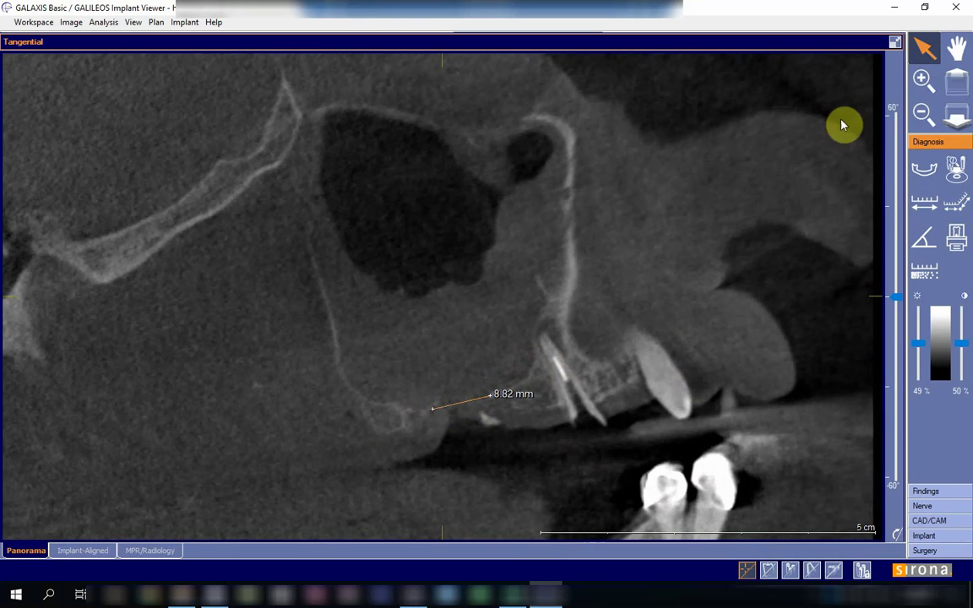
pyautogui.click(894, 41)
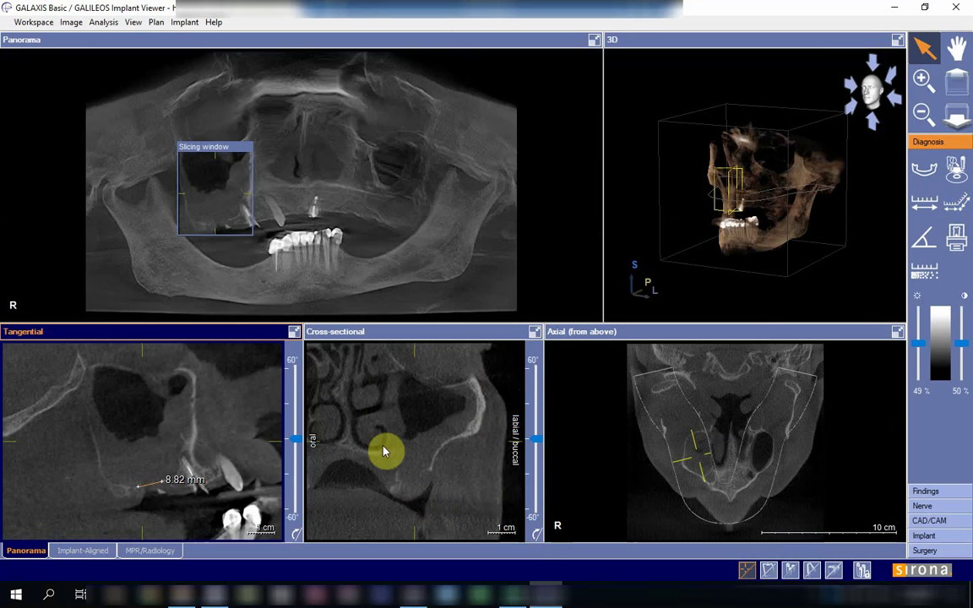
pyautogui.click(534, 336)
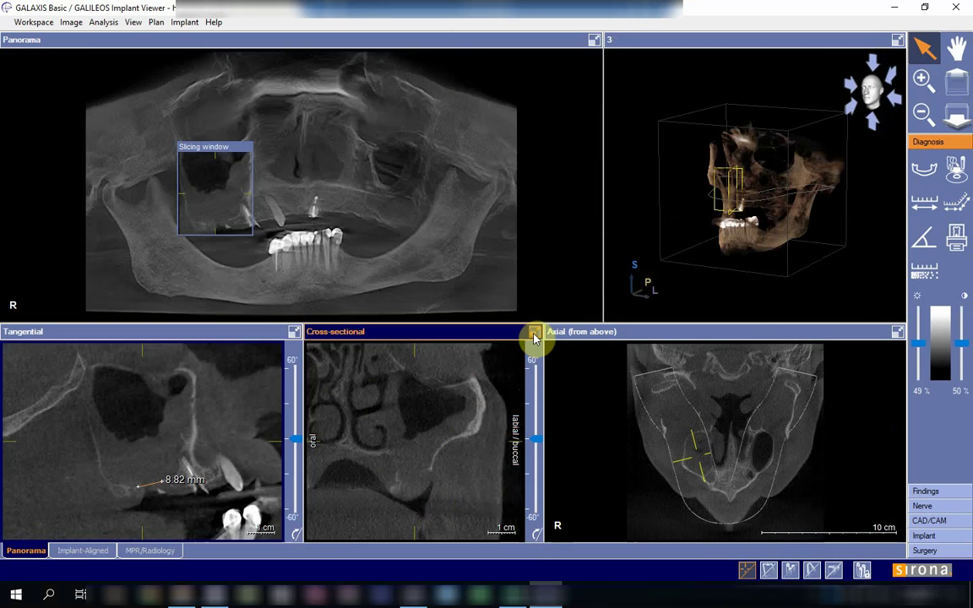
# Step: Maximize the cross-sectional view, page to deeper slices showing both sinus floors, then restore it
pyautogui.click(534, 334)
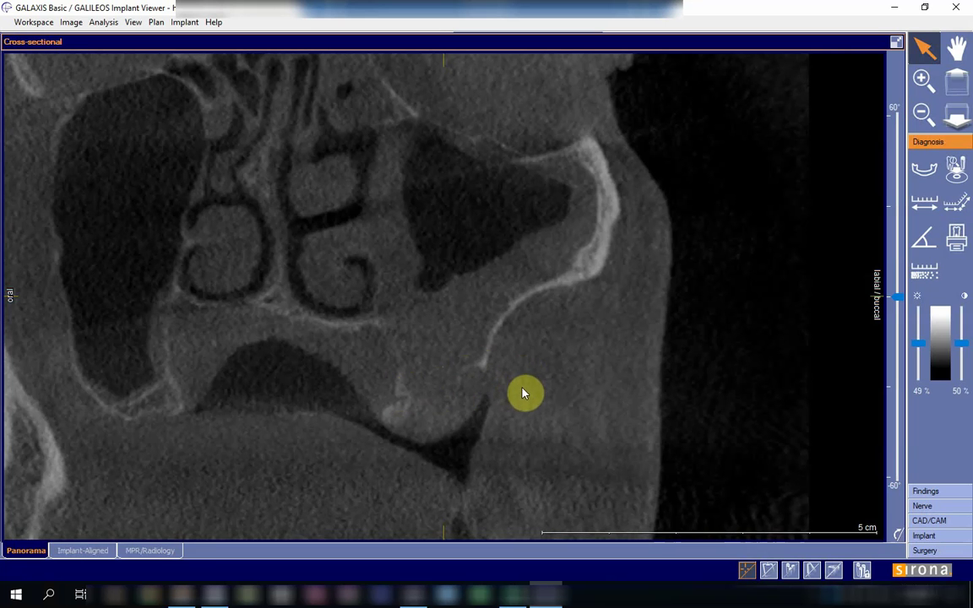
pyautogui.moveTo(526, 388); pyautogui.dragTo(534, 445)
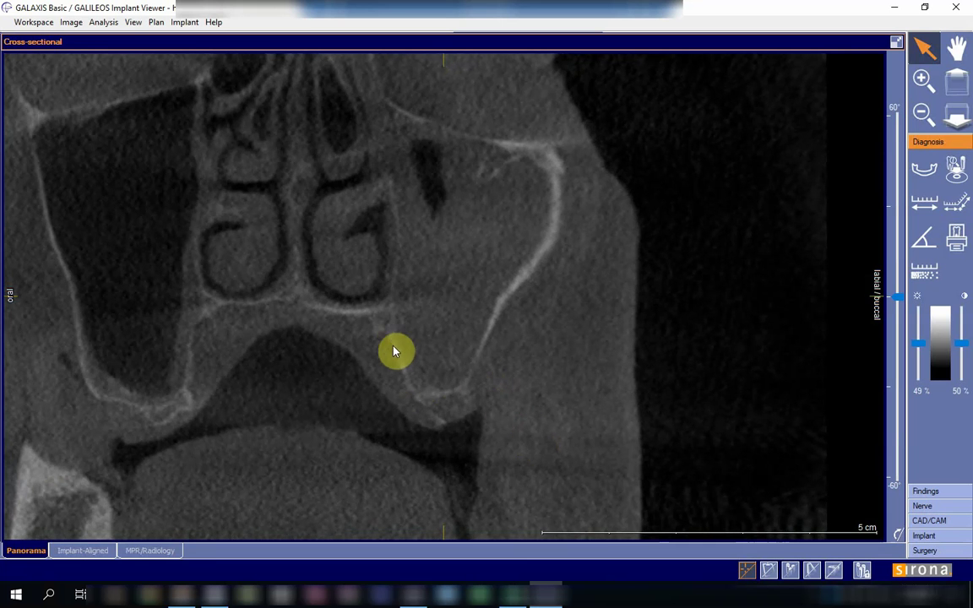
pyautogui.click(897, 42)
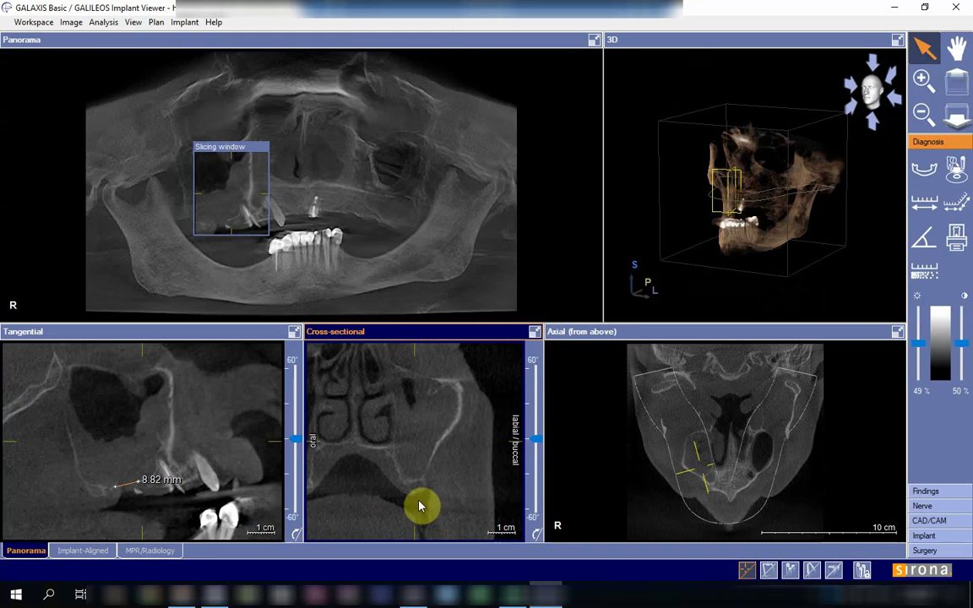
# Step: Shift to a new cross-sectional slice through the sinus floor and maximize the cross-sectional view
pyautogui.scroll(-3, 417, 504)
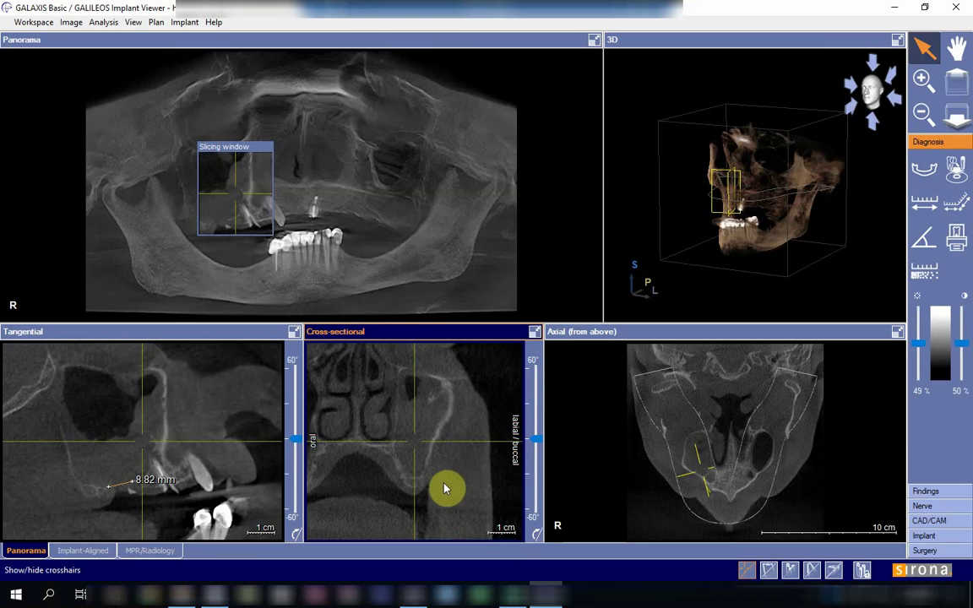
pyautogui.moveTo(412, 438); pyautogui.dragTo(412, 408)
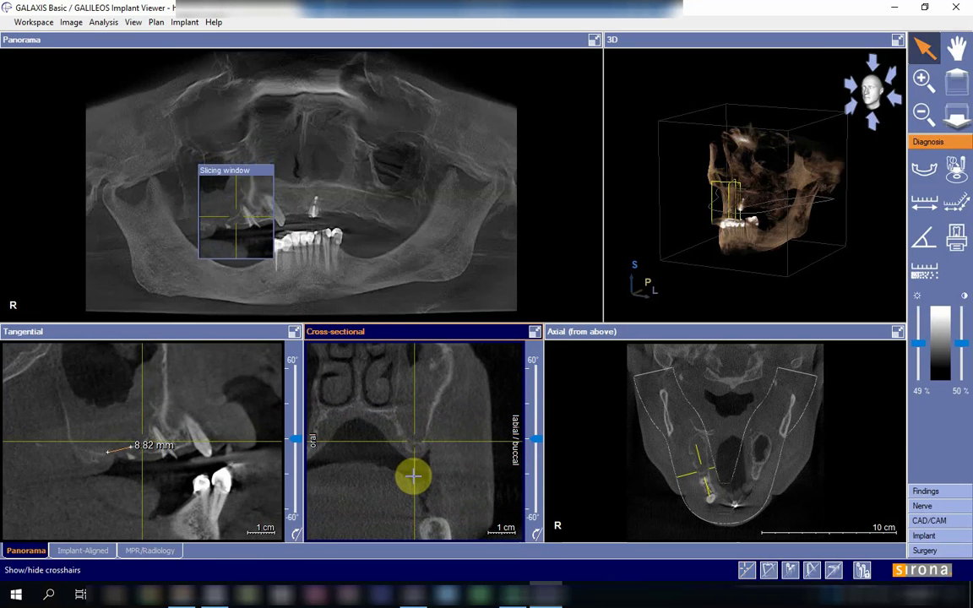
pyautogui.click(132, 448)
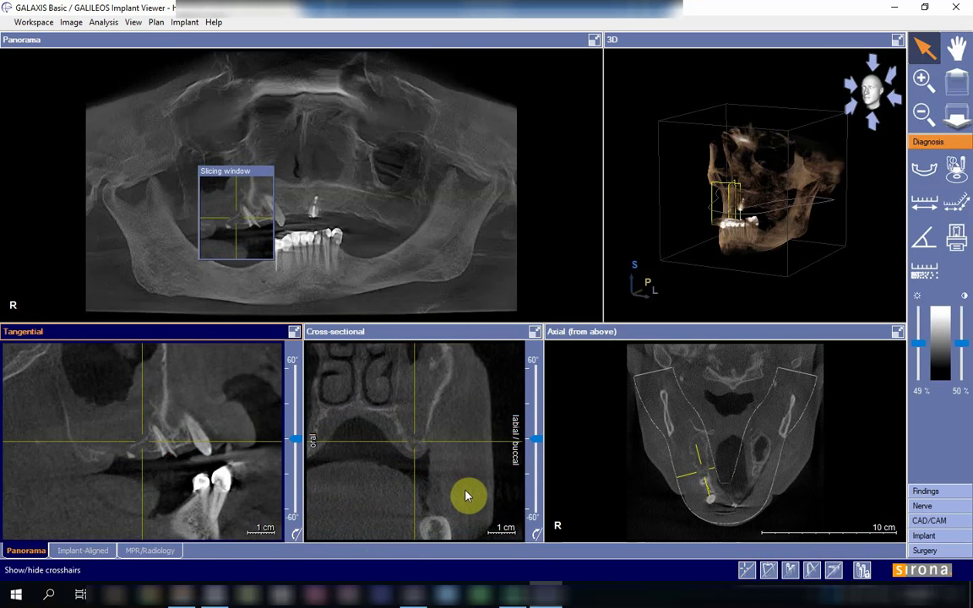
pyautogui.moveTo(467, 496); pyautogui.dragTo(464, 471)
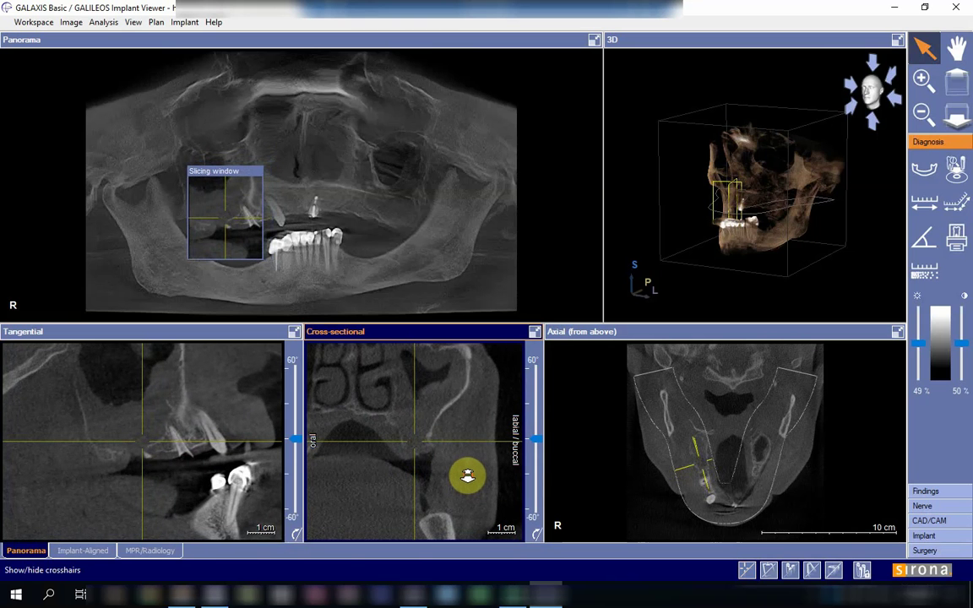
pyautogui.click(536, 332)
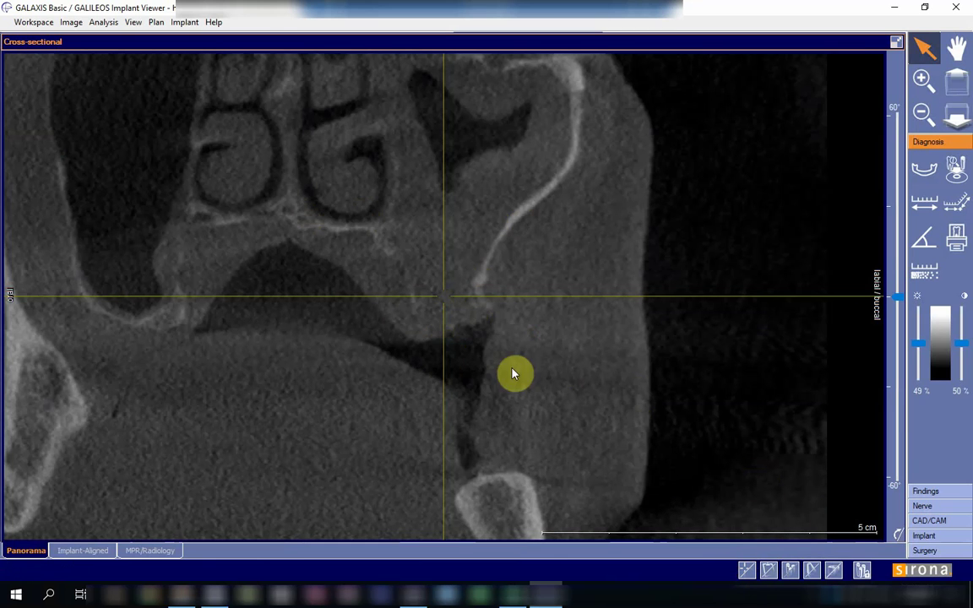
# Step: Hide the crosshairs and scroll down through the cross-sectional slices
pyautogui.click(747, 570)
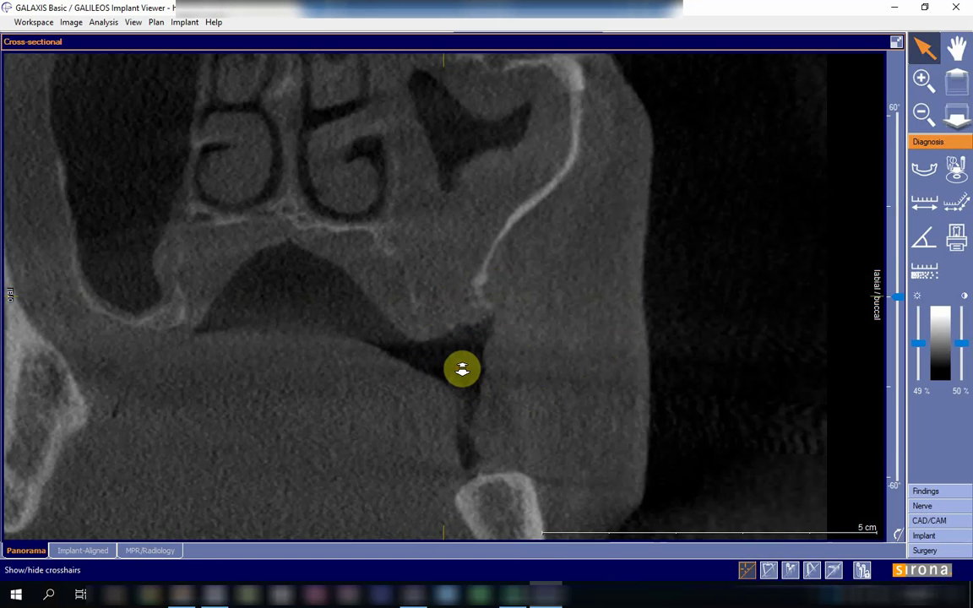
pyautogui.scroll(-1, 463, 370)
pyautogui.scroll(-5, 464, 376)
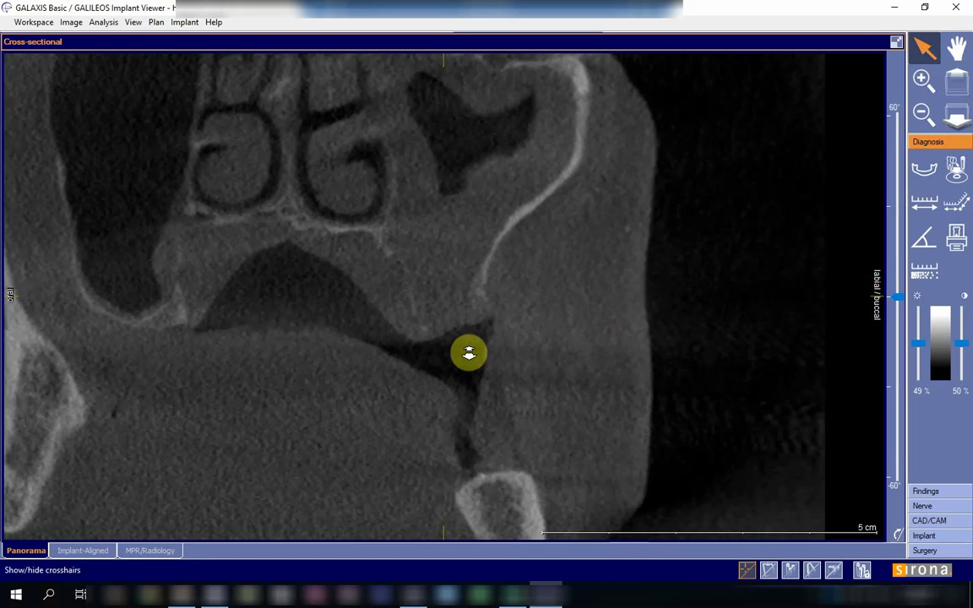
pyautogui.scroll(-5, 470, 342)
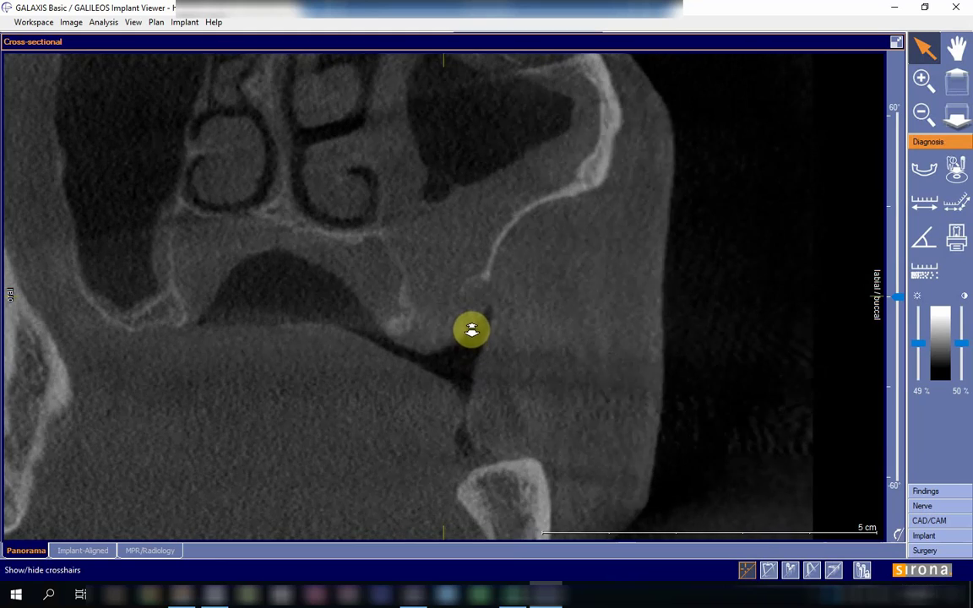
pyautogui.scroll(-5, 474, 322)
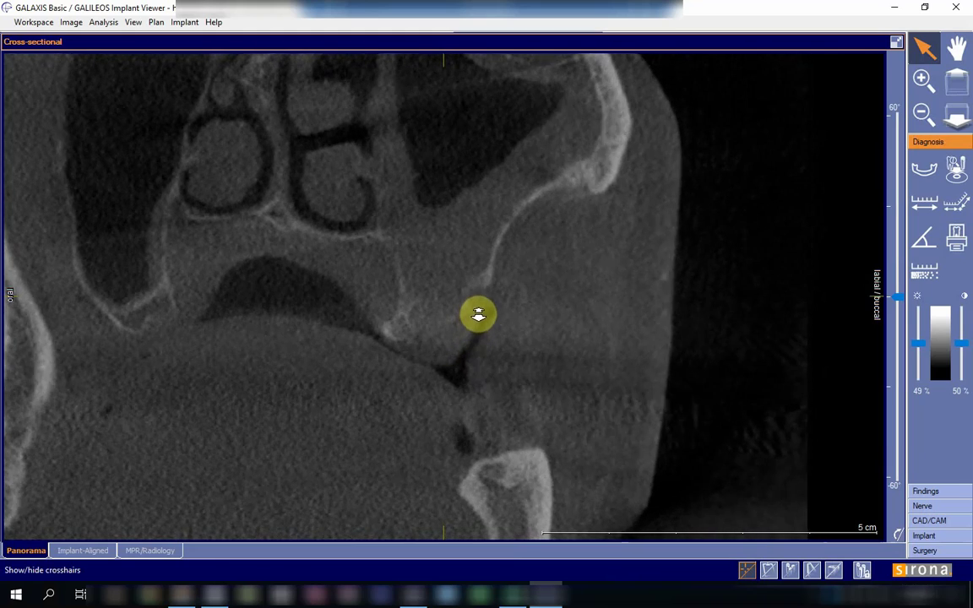
pyautogui.scroll(-4, 479, 310)
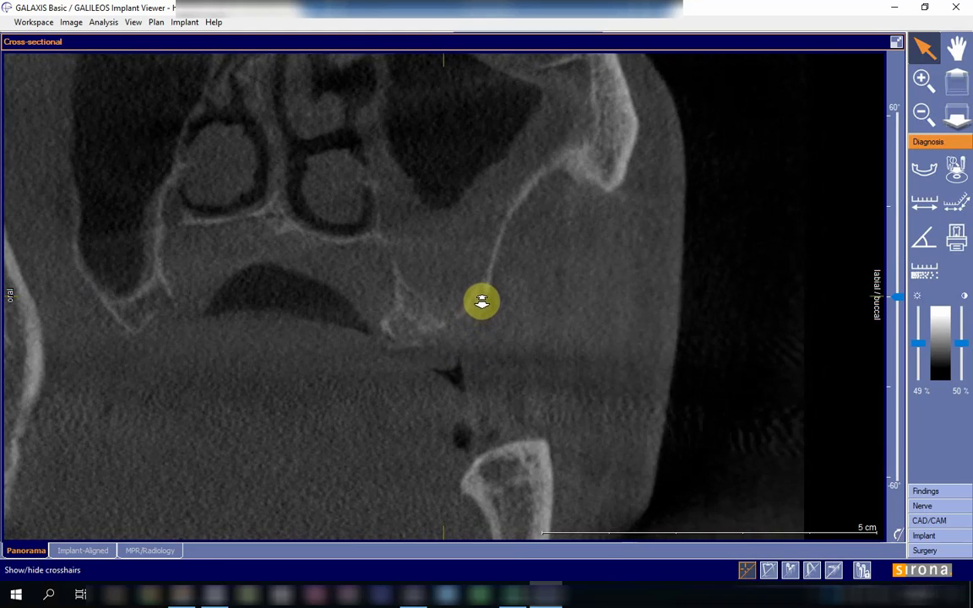
pyautogui.scroll(-5, 483, 320)
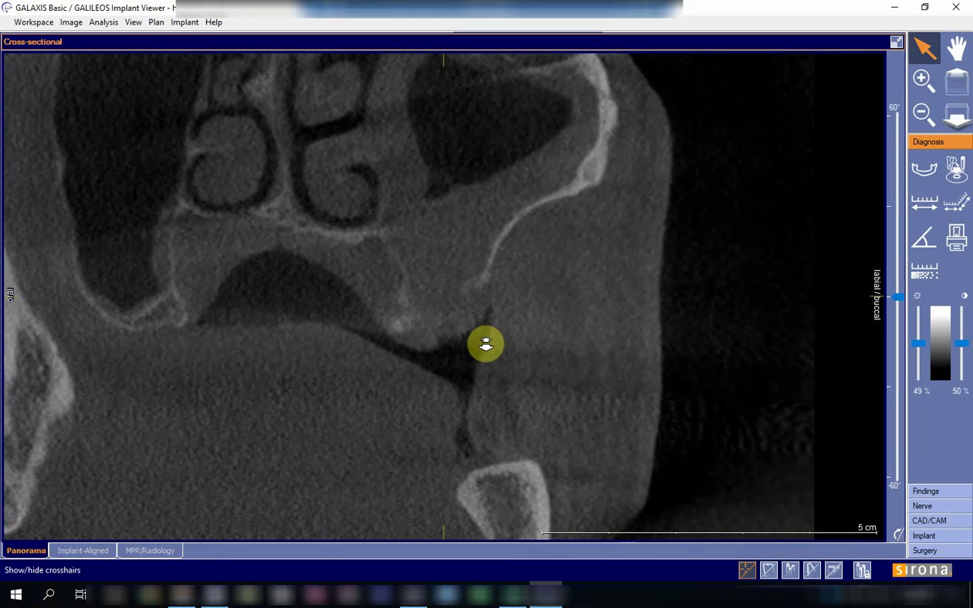
pyautogui.scroll(-2, 486, 342)
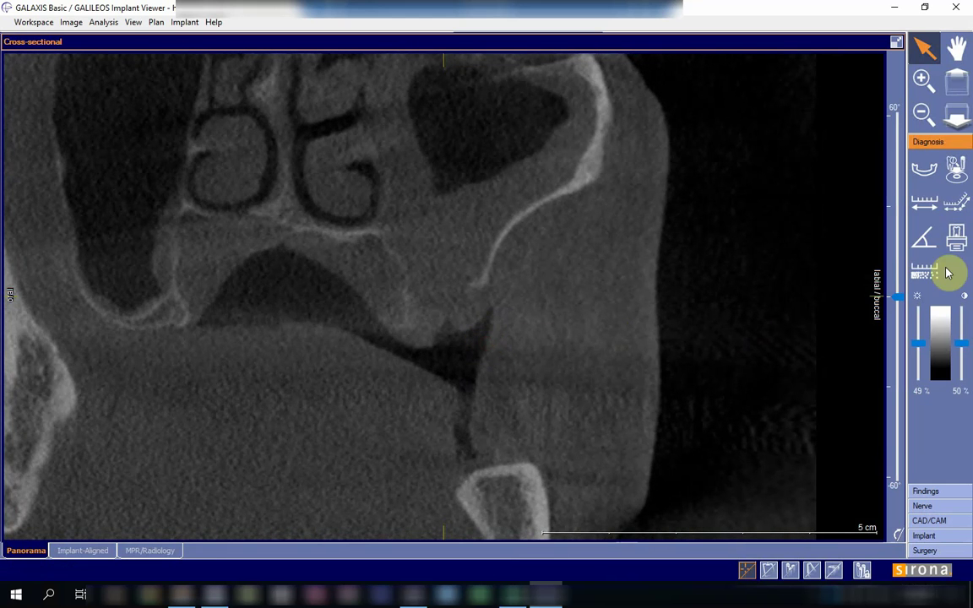
# Step: Measure the 10.20 mm bone distance beneath the sinus, then restore the four-view layout
pyautogui.click(925, 201)
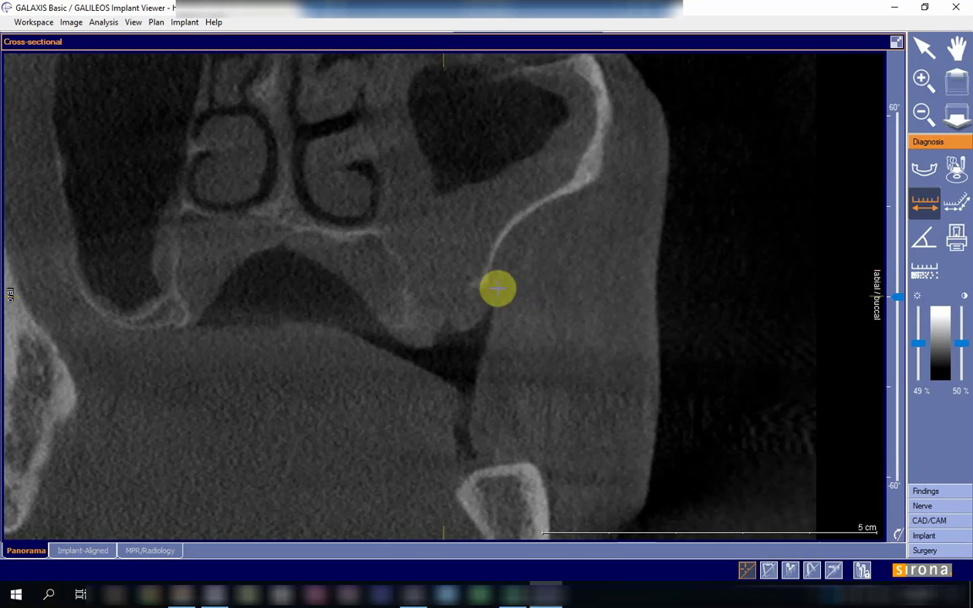
pyautogui.moveTo(477, 285); pyautogui.dragTo(418, 321)
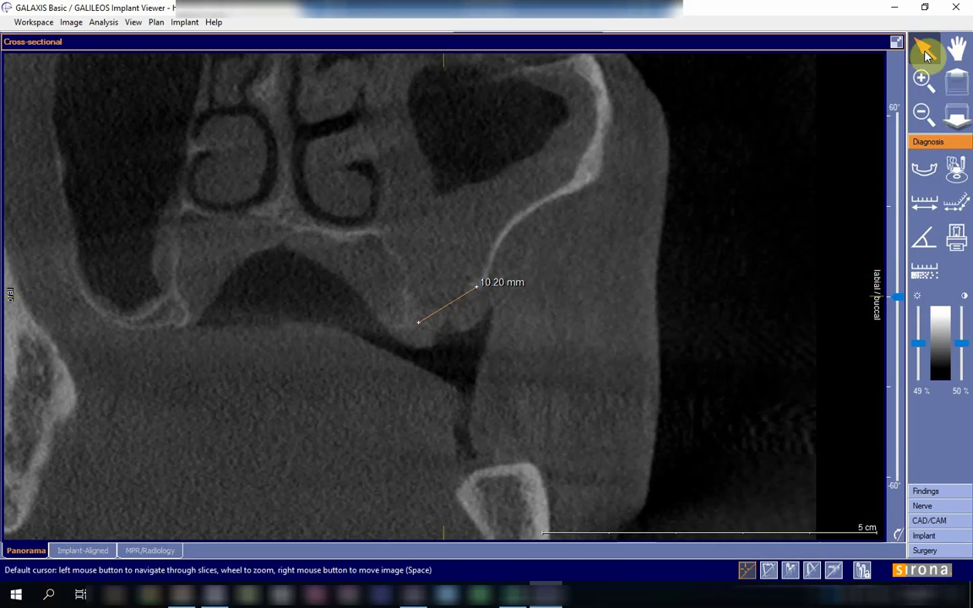
pyautogui.click(896, 43)
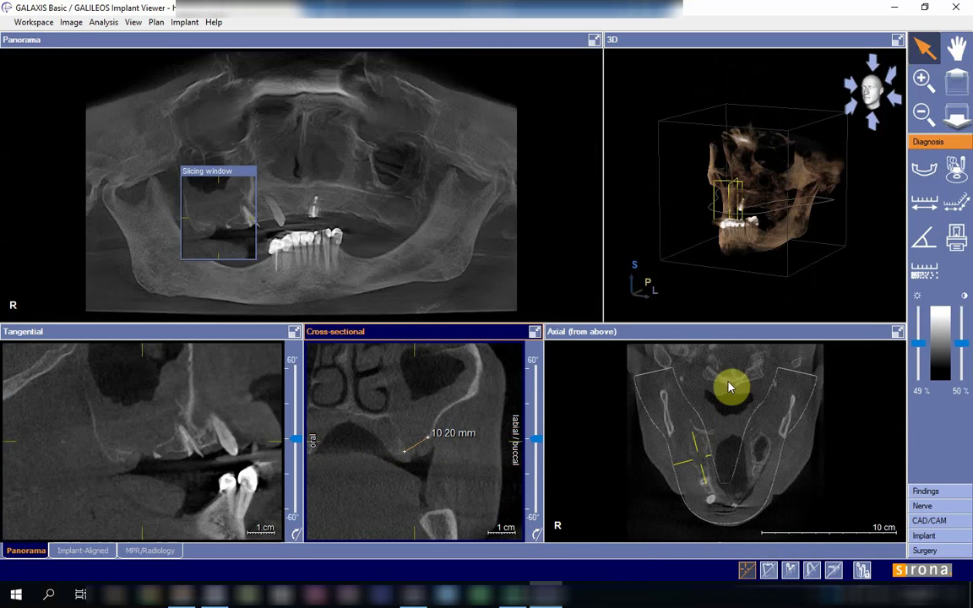
# Step: Maximize the axial view, move the cross-section to the front midline, and step up to the maxillary sinuses
pyautogui.click(758, 336)
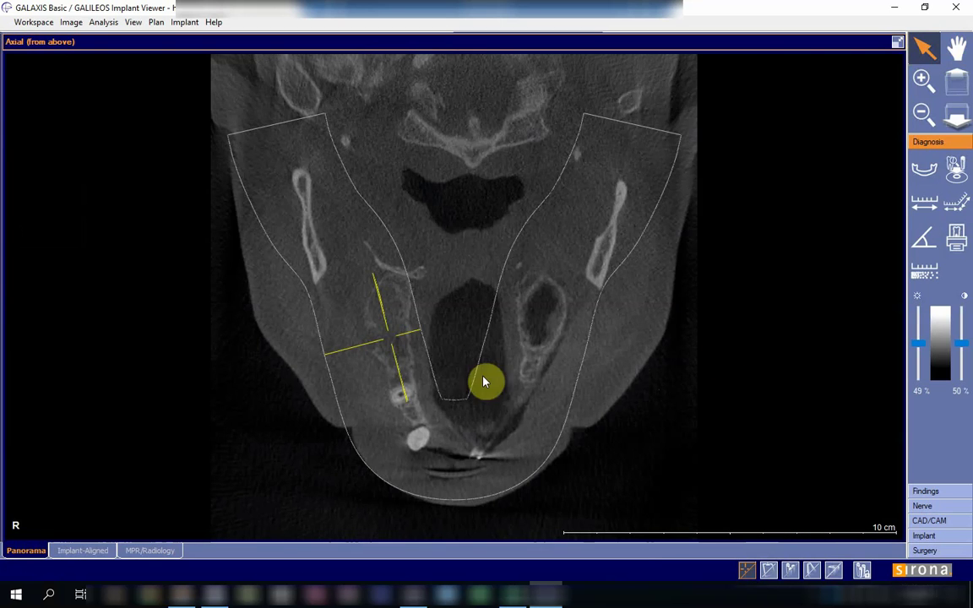
pyautogui.moveTo(401, 353); pyautogui.dragTo(459, 422)
pyautogui.scroll(10, 558, 391)
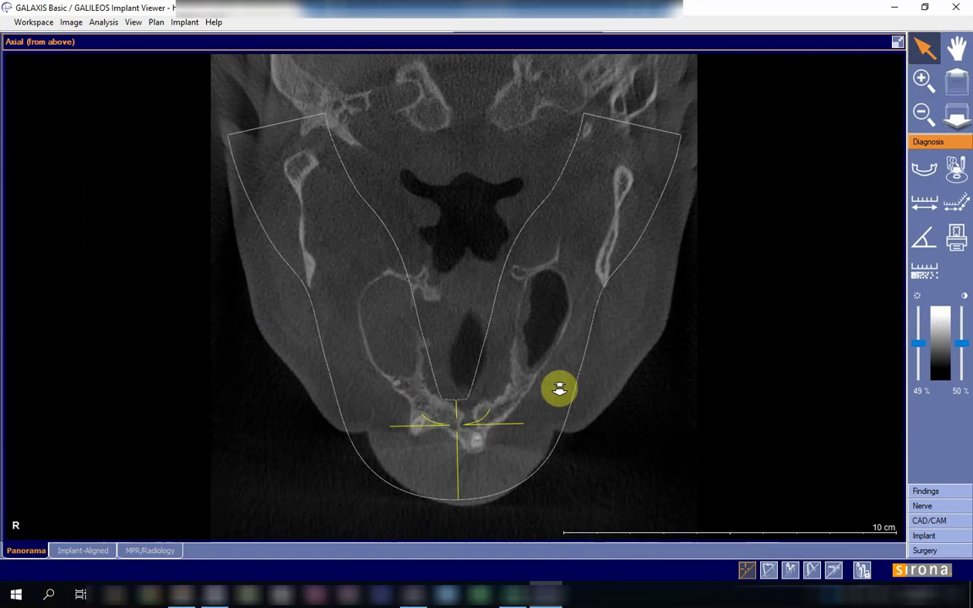
pyautogui.scroll(3, 564, 401)
pyautogui.moveTo(565, 404); pyautogui.dragTo(639, 380)
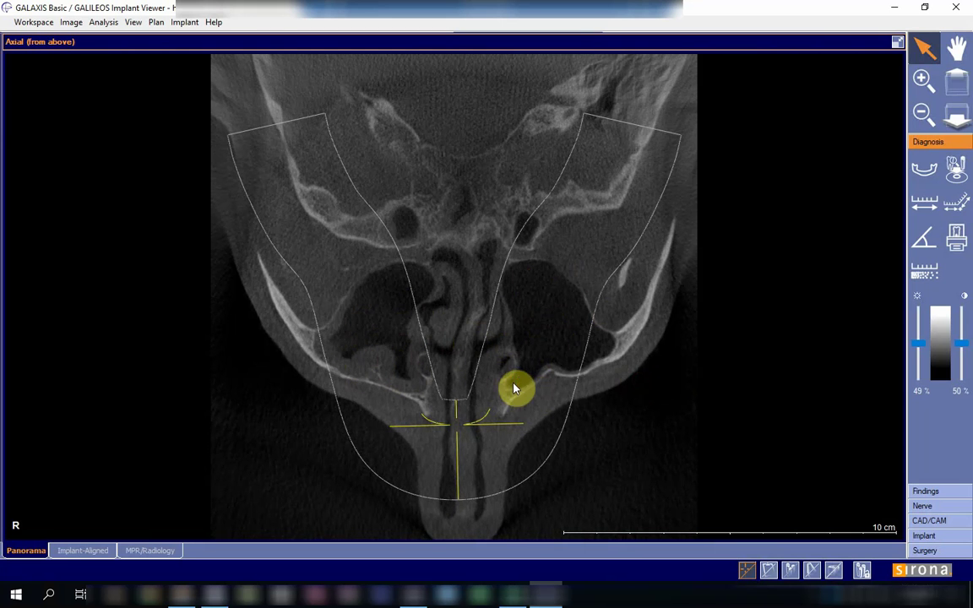
# Step: Step the axial slice back toward the lower jaw and restore the four-view layout
pyautogui.scroll(-3, 515, 388)
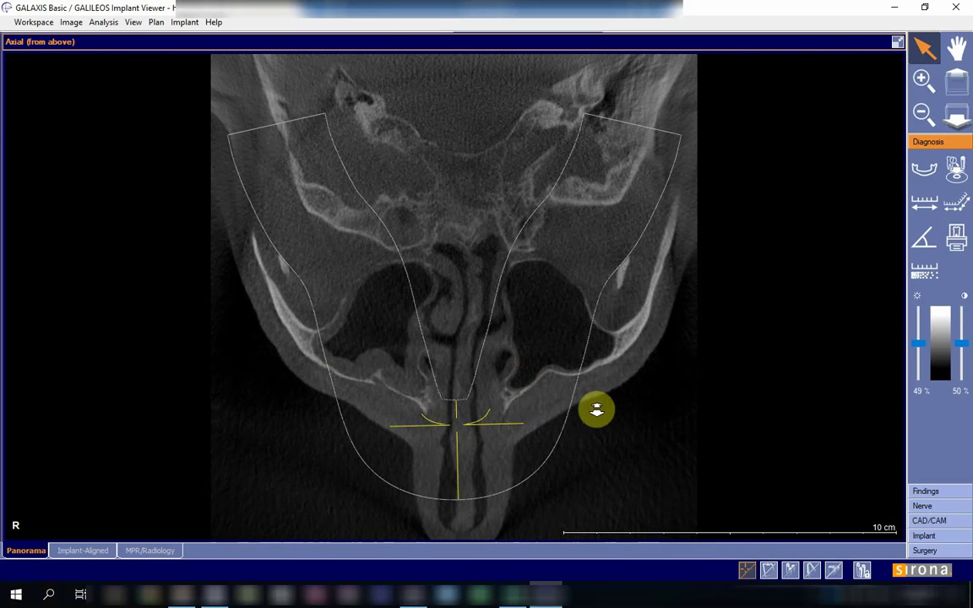
pyautogui.moveTo(596, 411); pyautogui.dragTo(617, 372)
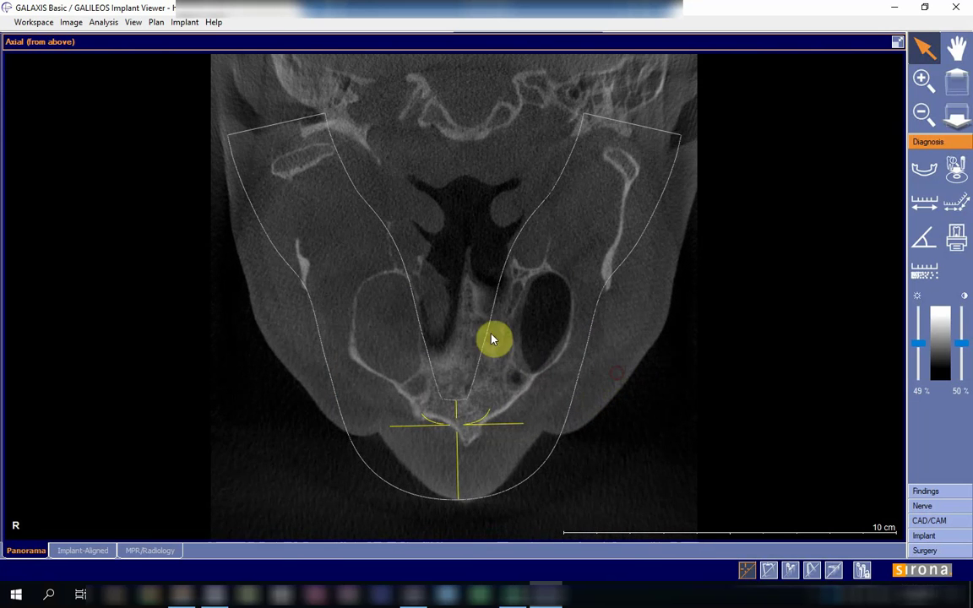
pyautogui.moveTo(608, 418); pyautogui.dragTo(632, 380)
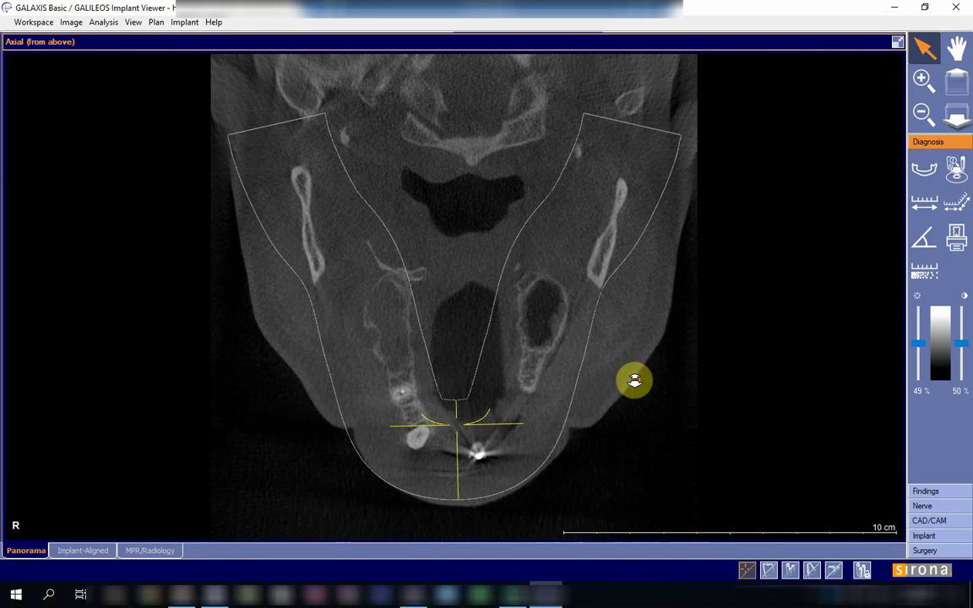
pyautogui.click(897, 43)
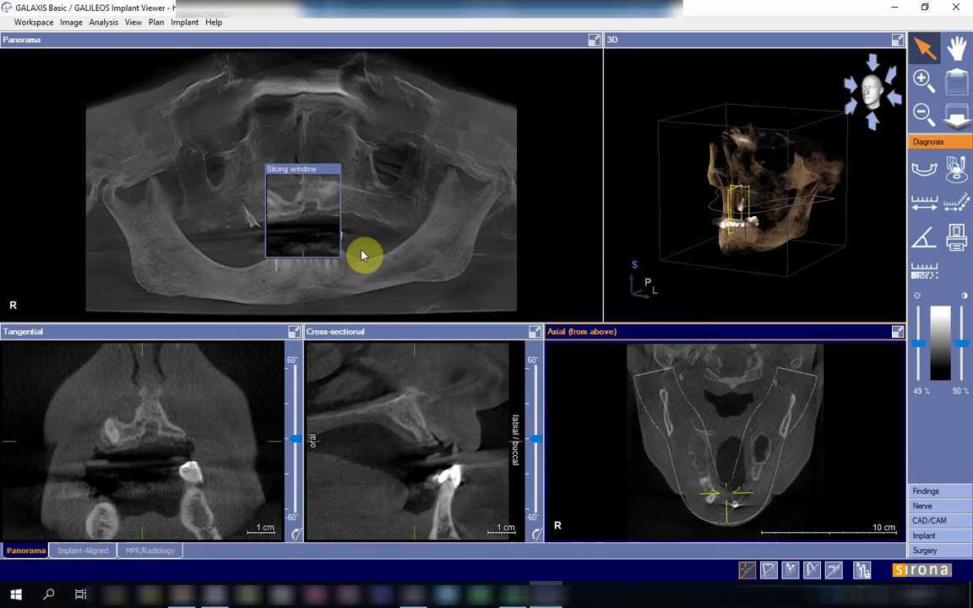
# Step: Move the slicing window back to the right posterior jaw, show the crosshairs, and maximize the axial view
pyautogui.moveTo(284, 168); pyautogui.dragTo(223, 172)
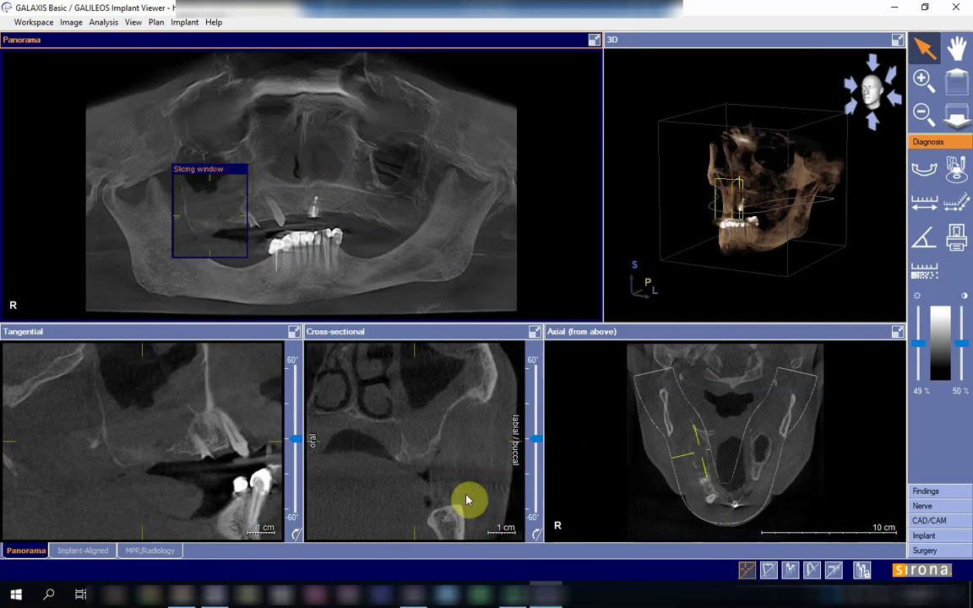
pyautogui.click(749, 577)
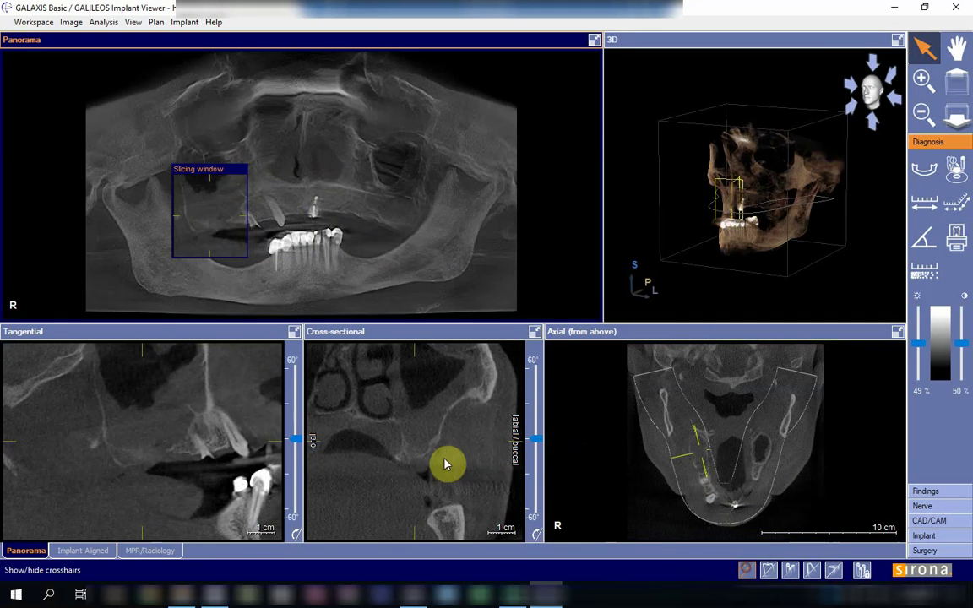
pyautogui.scroll(-4, 471, 482)
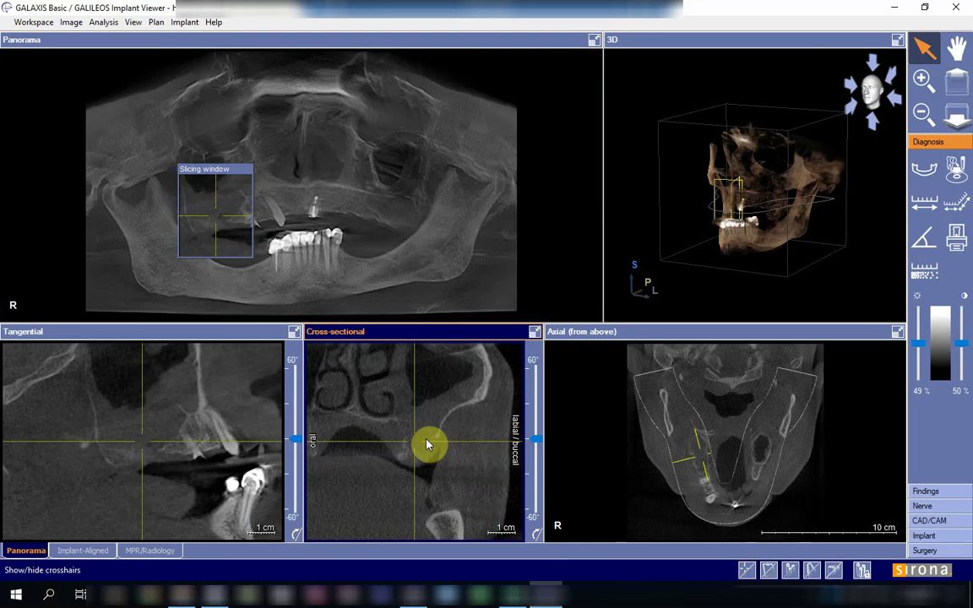
pyautogui.click(420, 442)
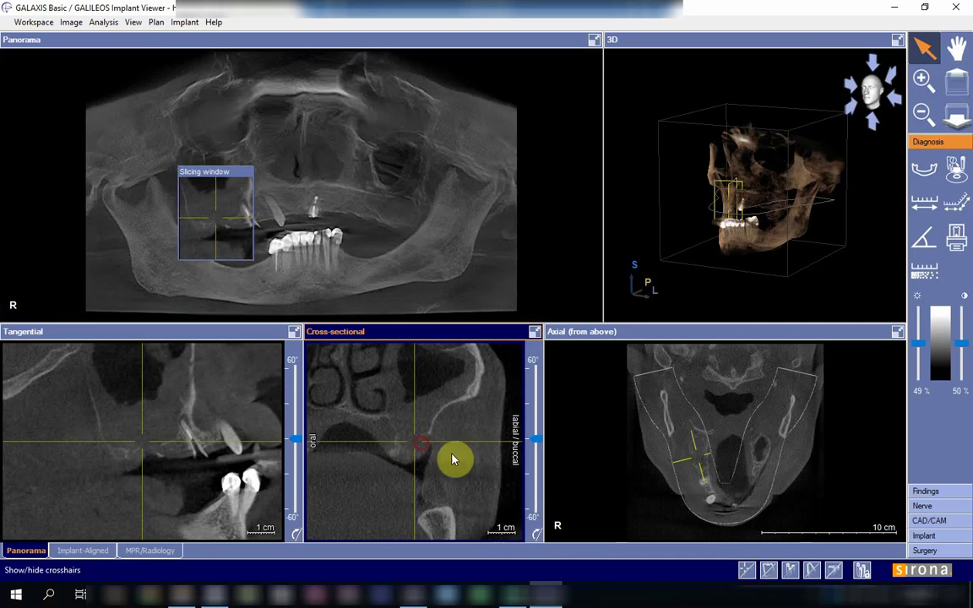
pyautogui.doubleClick(766, 331)
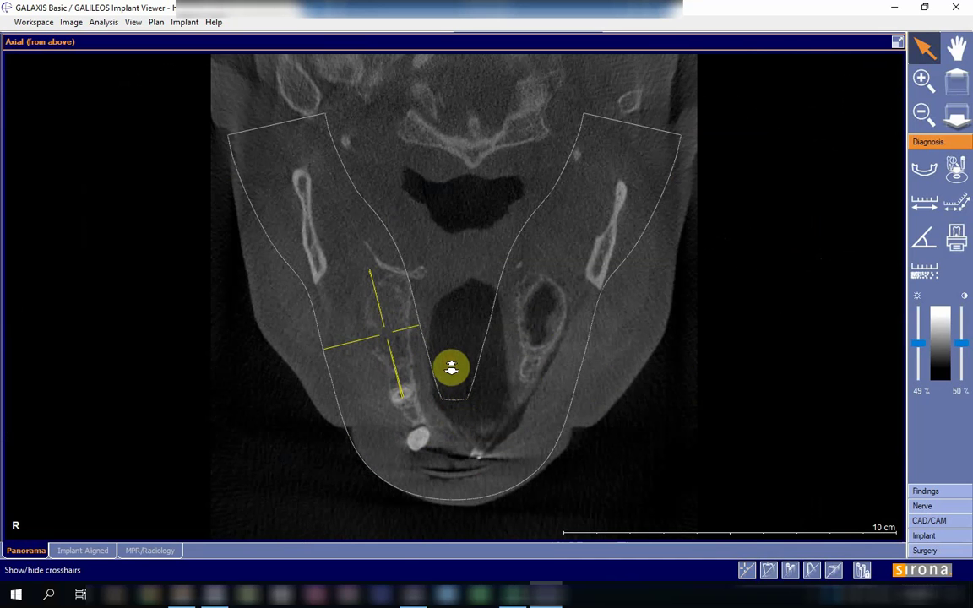
# Step: Scroll up through the axial levels to the right posterior jaw and restore the four-view layout
pyautogui.scroll(3, 450, 423)
pyautogui.scroll(5, 454, 363)
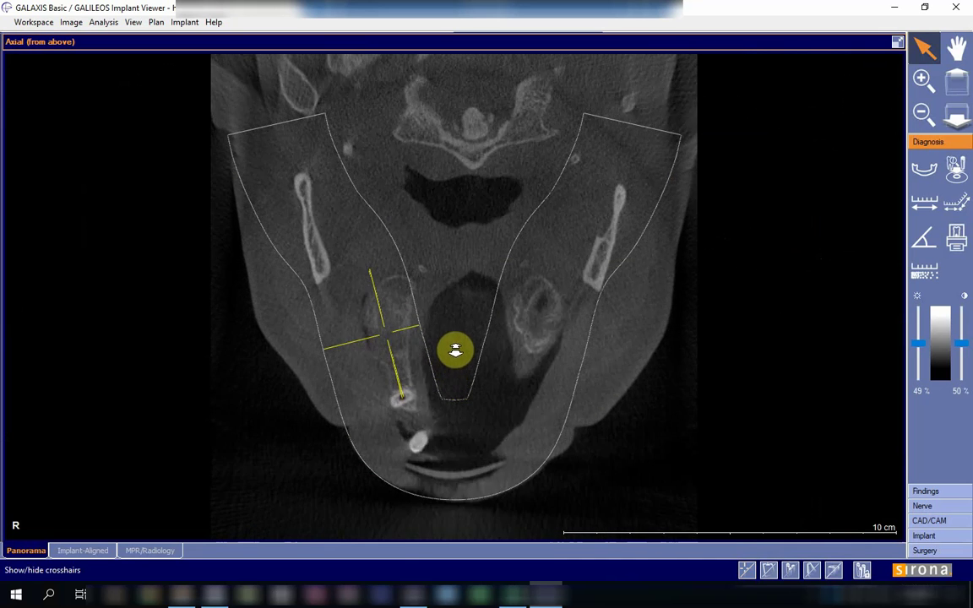
pyautogui.scroll(5, 456, 348)
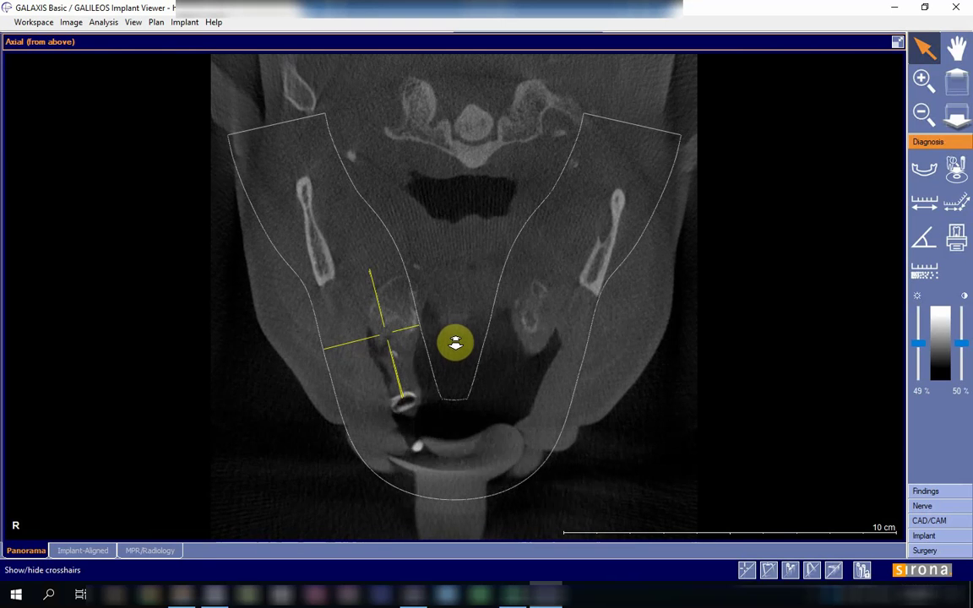
pyautogui.scroll(5, 456, 333)
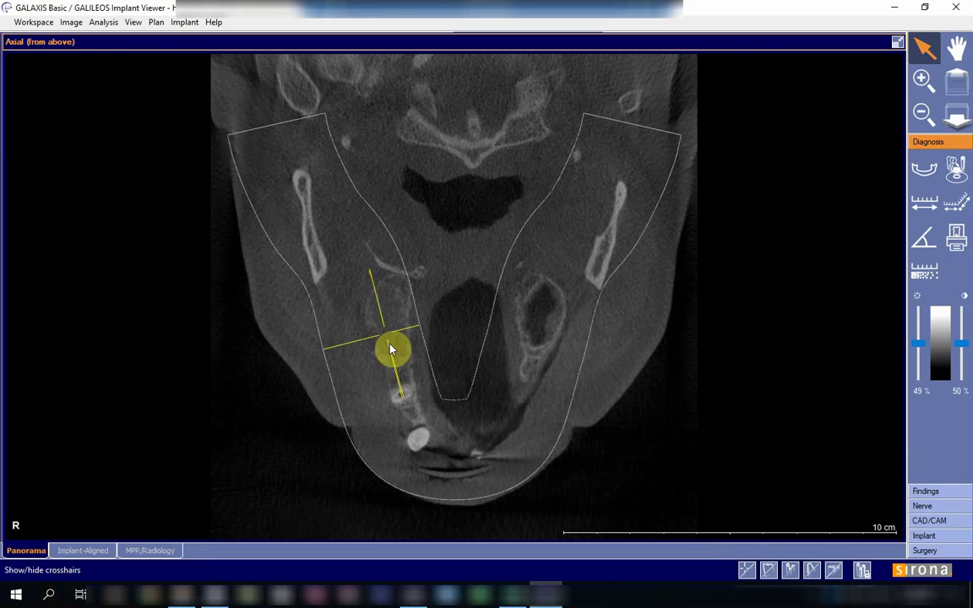
pyautogui.click(897, 41)
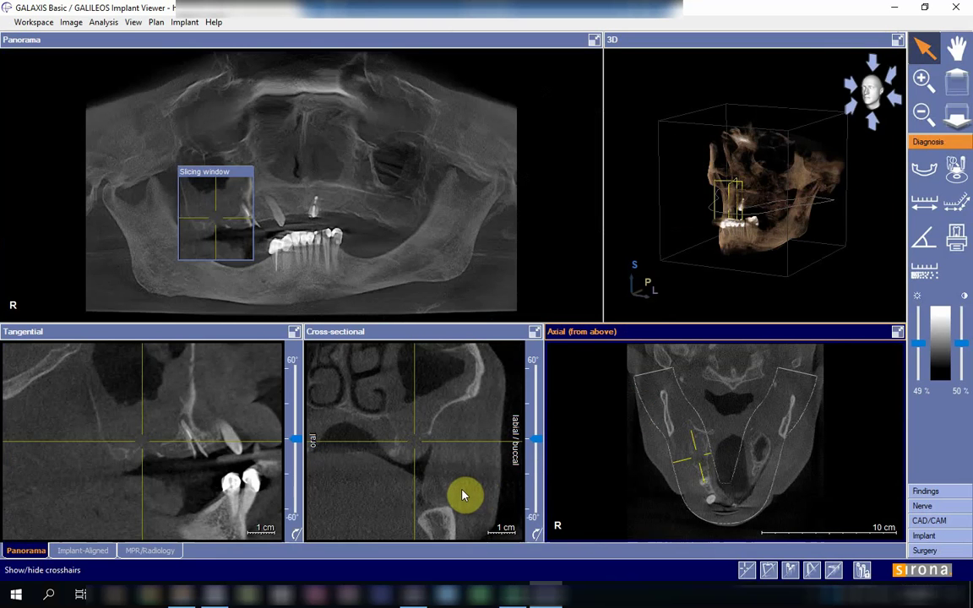